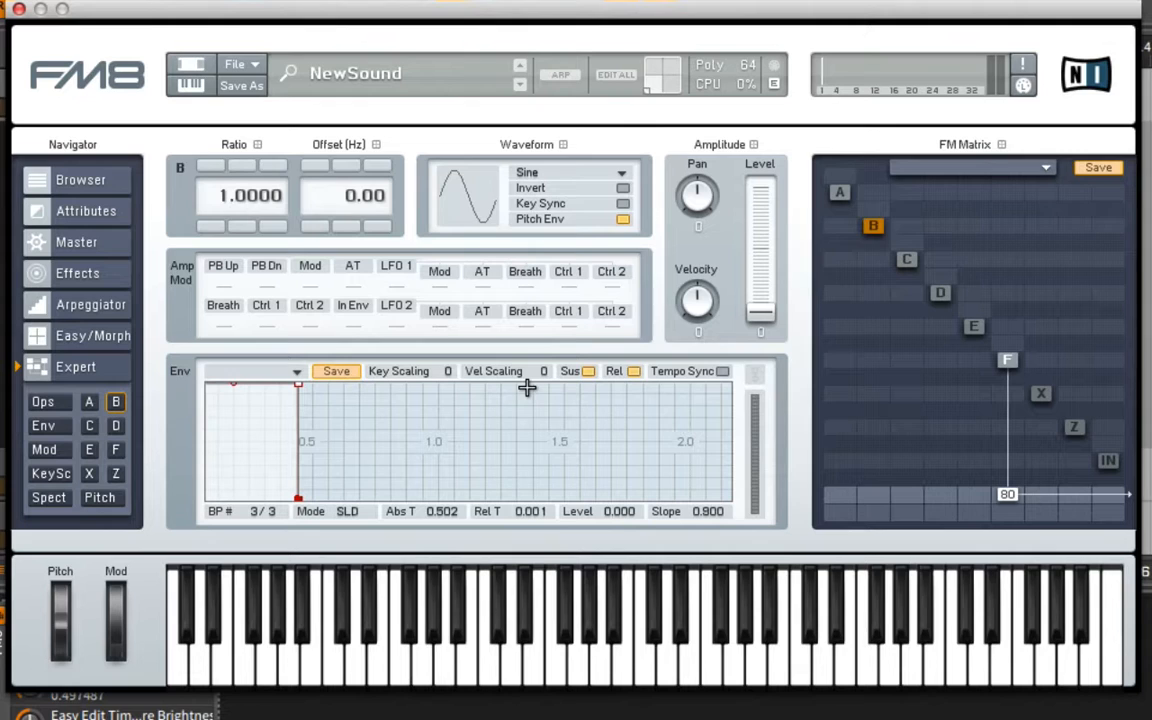
- Raise operator F's output level to 100 and set its self-feedback to 36 in the FM matrix
left_click_drag(470, 195, 436, 192)
left_click_drag(1008, 489, 1014, 428)
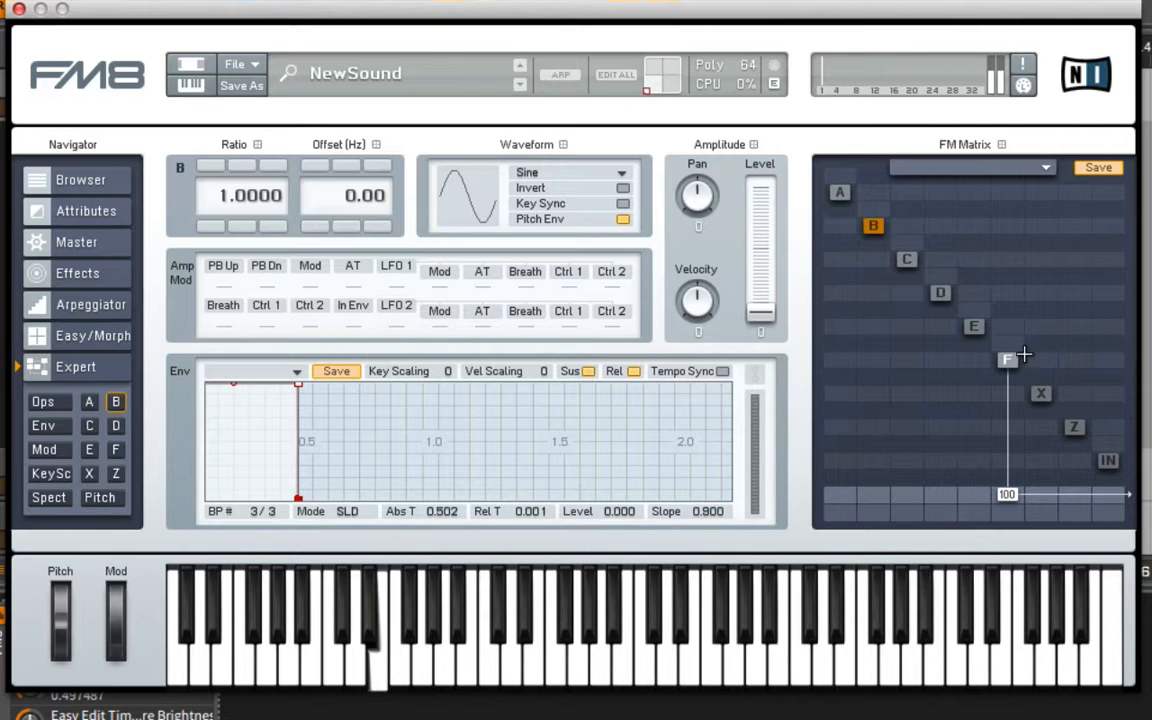
left_click_drag(1021, 356, 1020, 310)
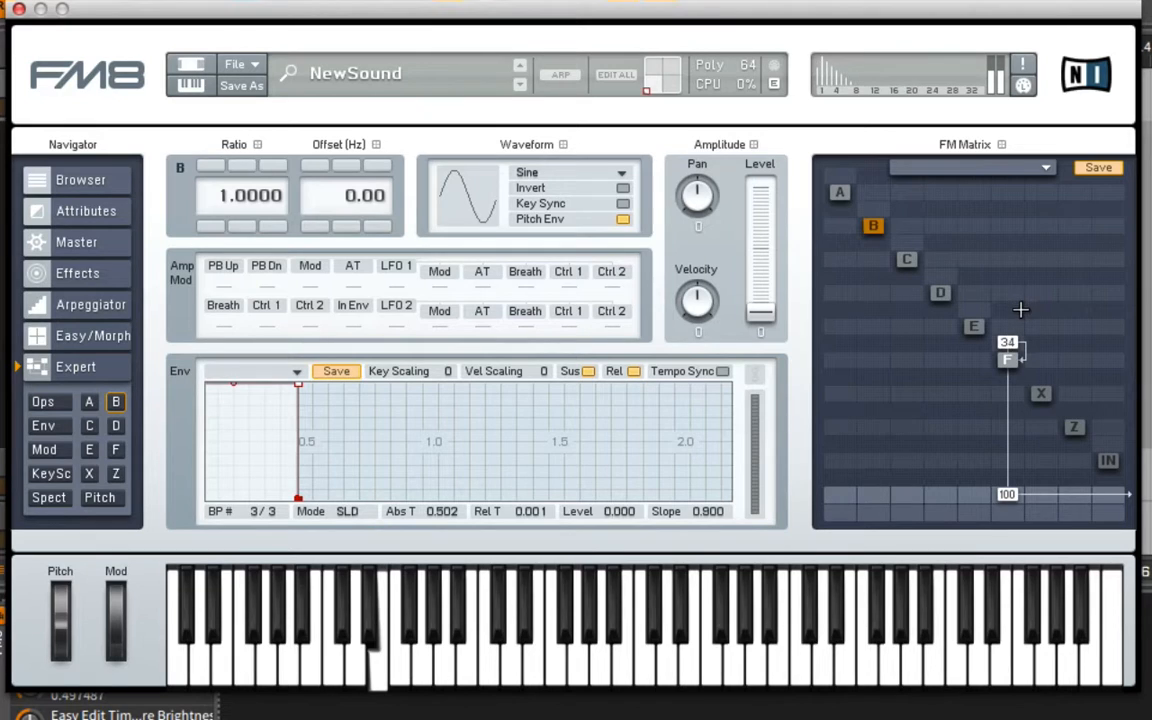
- Send operator E to the output at 79 and give it a 0.5 ratio with the 3rd Formant waveform
left_click(974, 327)
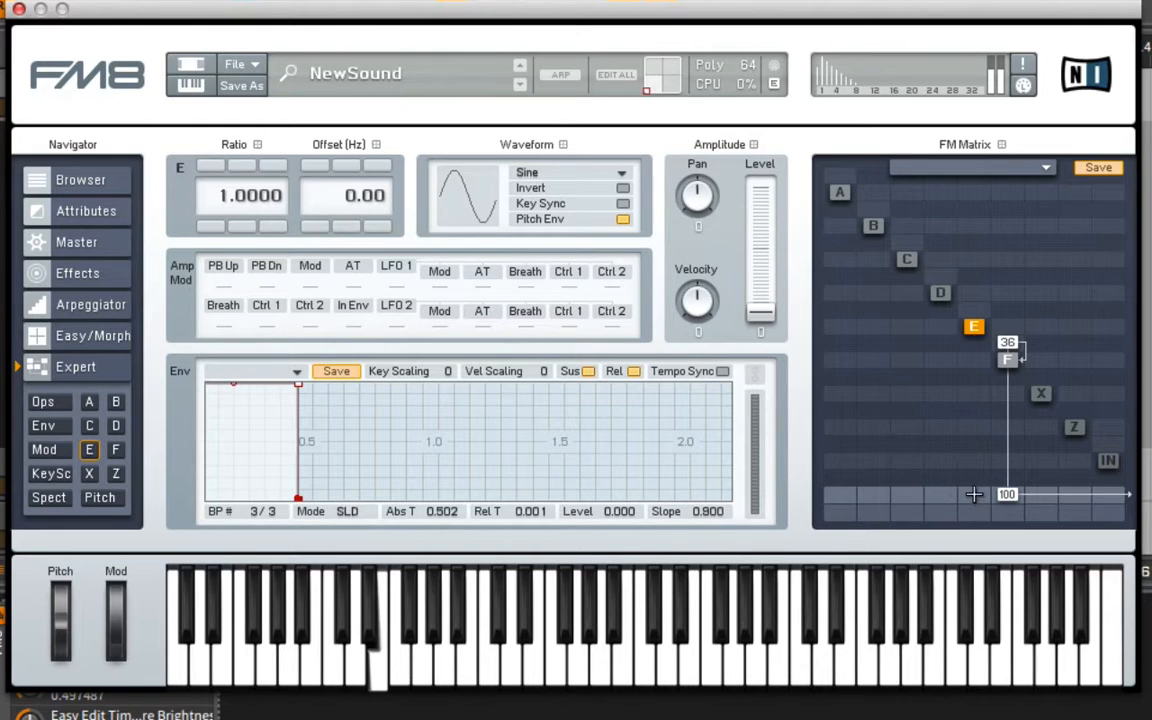
left_click_drag(974, 494, 975, 375)
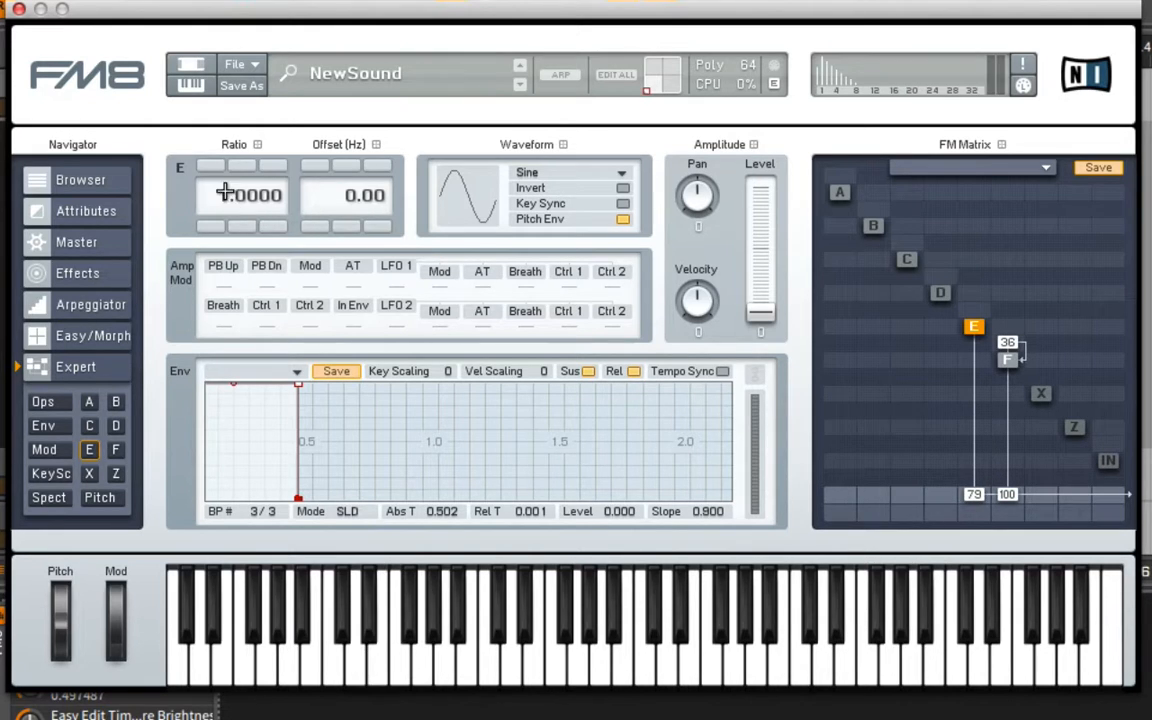
double_click(229, 191)
type(".5")
key("Return")
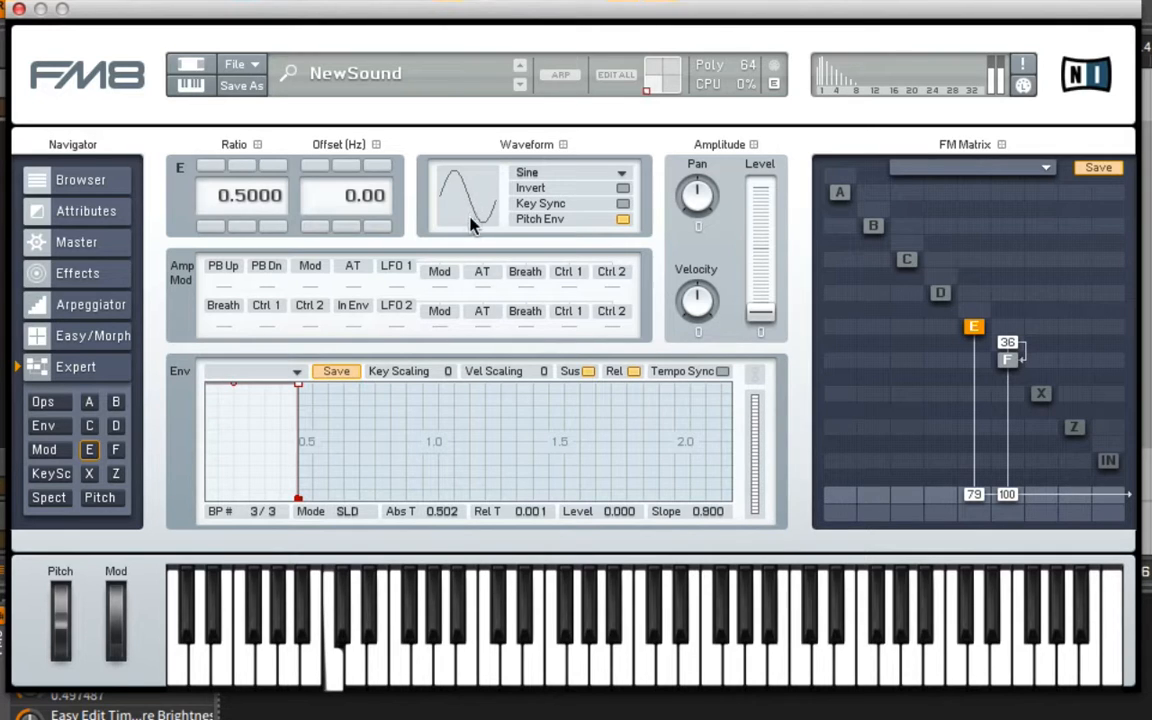
left_click(480, 183)
left_click_drag(480, 183, 489, 33)
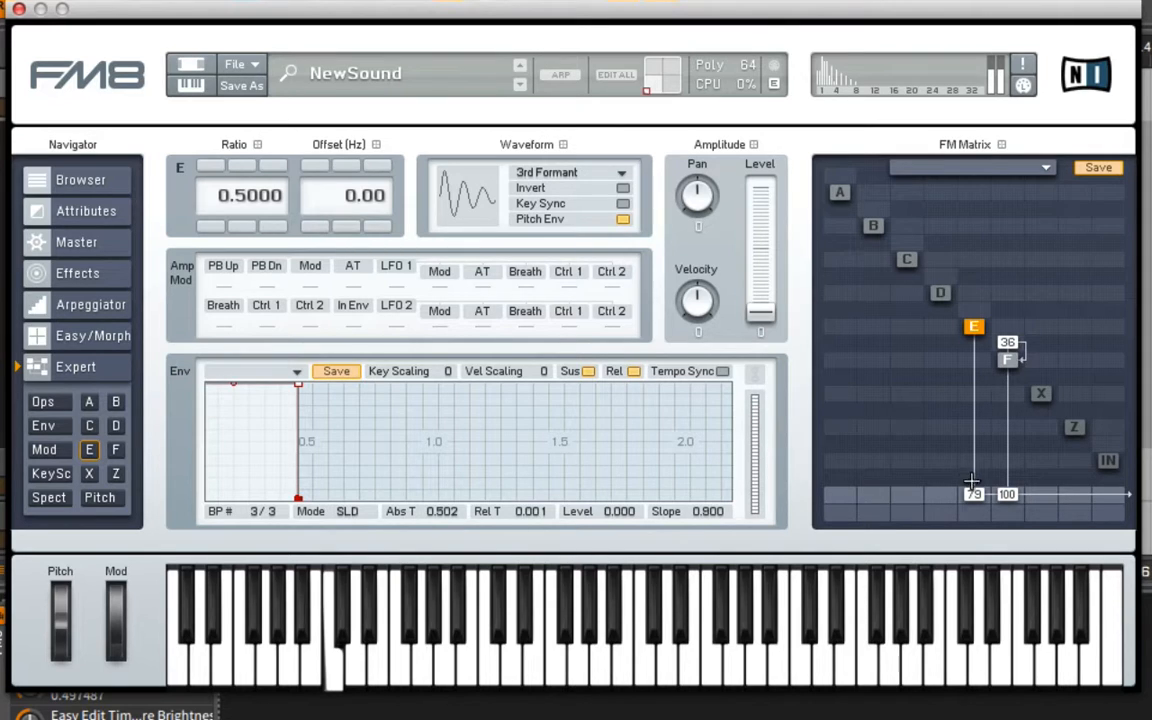
- Raise operator E's output level to 90 and set its modulation of operator F to 39
left_click_drag(976, 479, 971, 404)
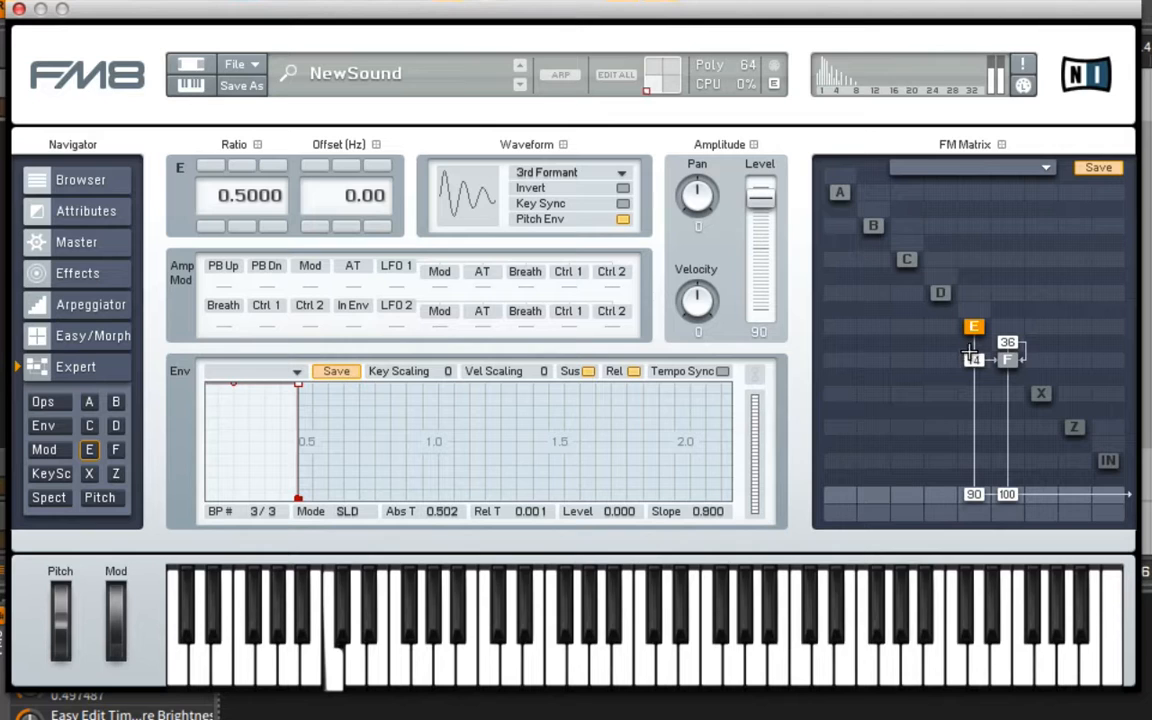
left_click_drag(970, 353, 974, 325)
- Shape operator E's envelope with a curved rise peaking at 1.588 and a fall to 0.582 at 2.892, raising its modulation of F to 99
left_click_drag(358, 420, 400, 357)
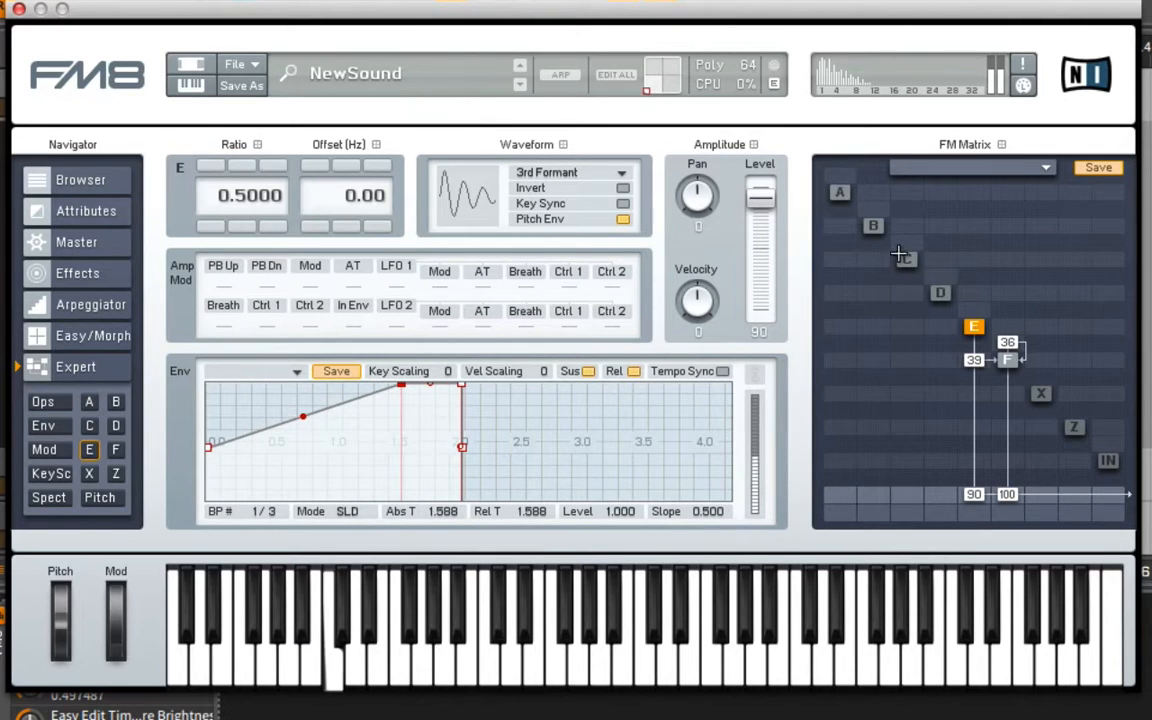
left_click_drag(975, 358, 975, 329)
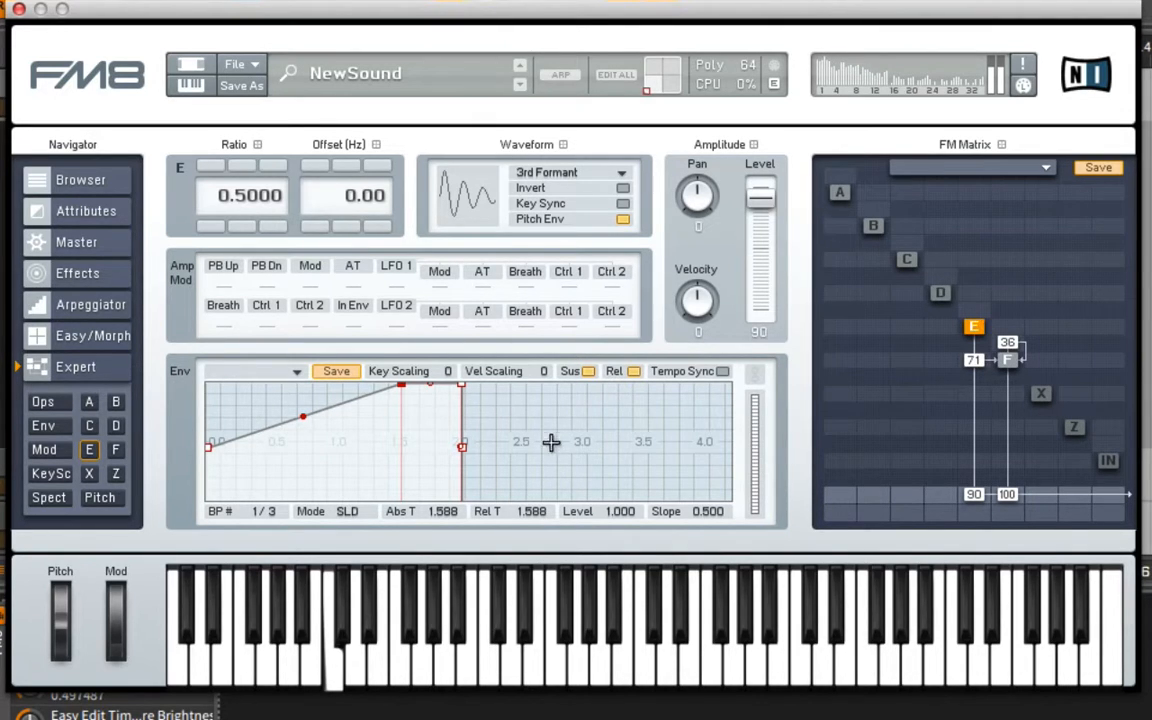
left_click_drag(463, 450, 594, 462)
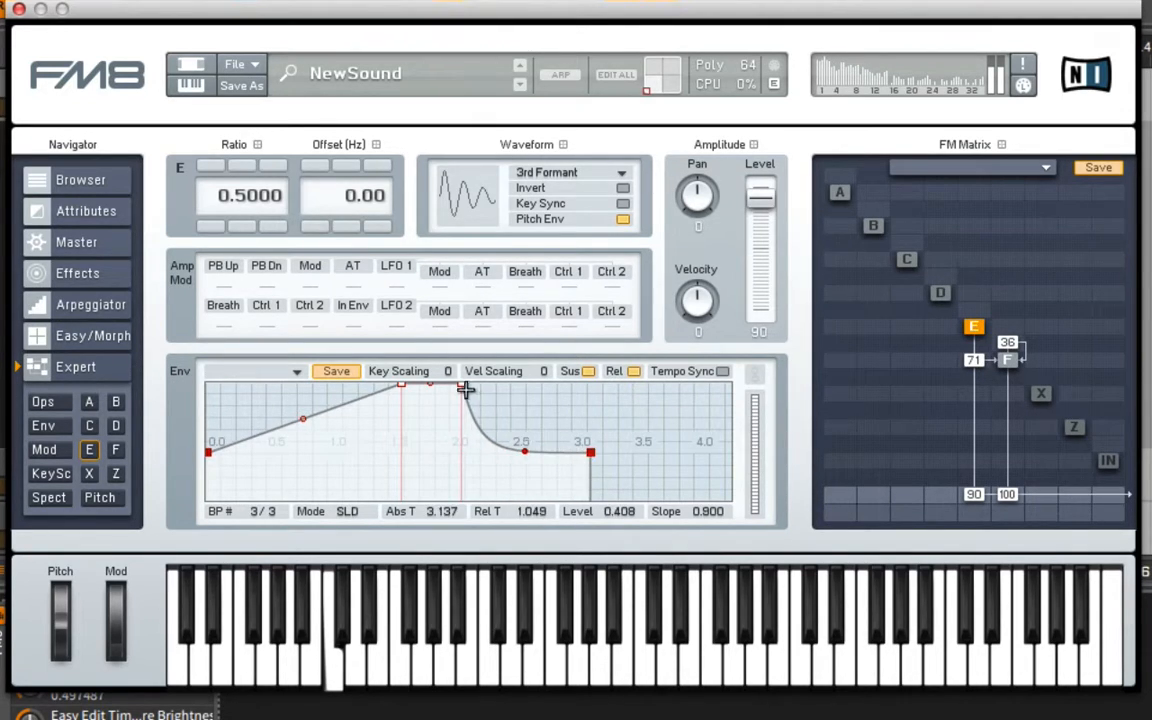
left_click_drag(463, 386, 560, 432)
mouse_move(472, 430)
left_mouse_down()
mouse_move(489, 399)
mouse_move(486, 440)
left_mouse_up()
left_click_drag(467, 398, 440, 392)
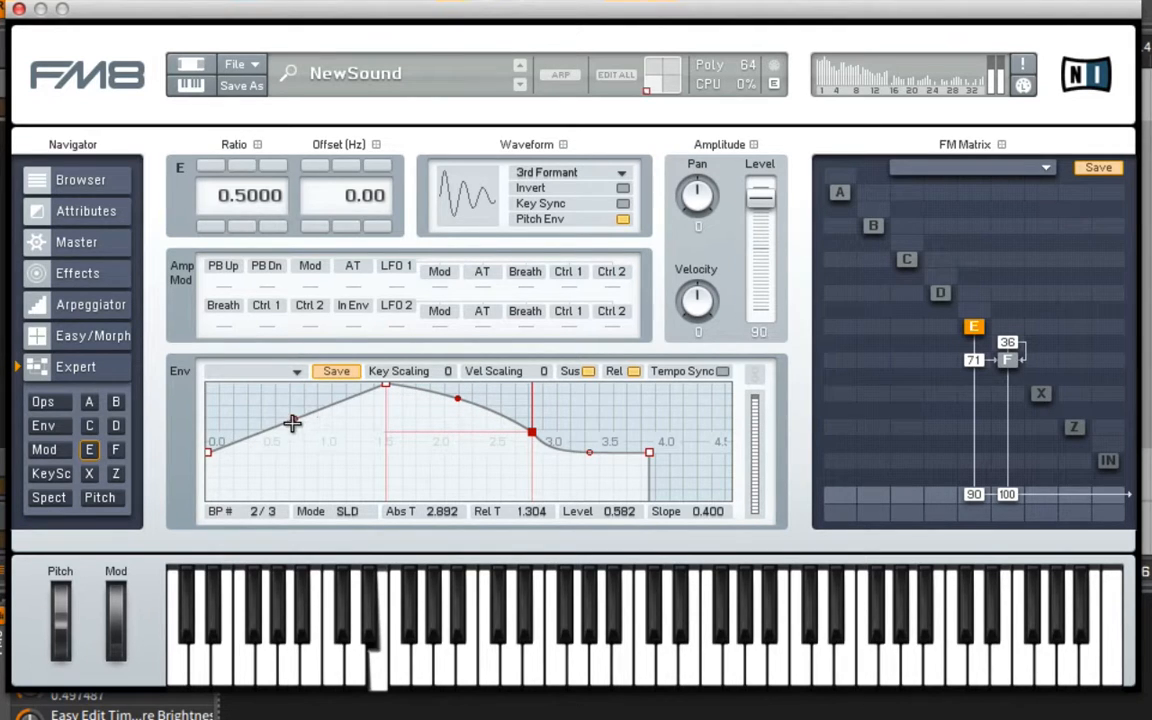
left_click_drag(293, 421, 291, 404)
left_click_drag(973, 358, 979, 328)
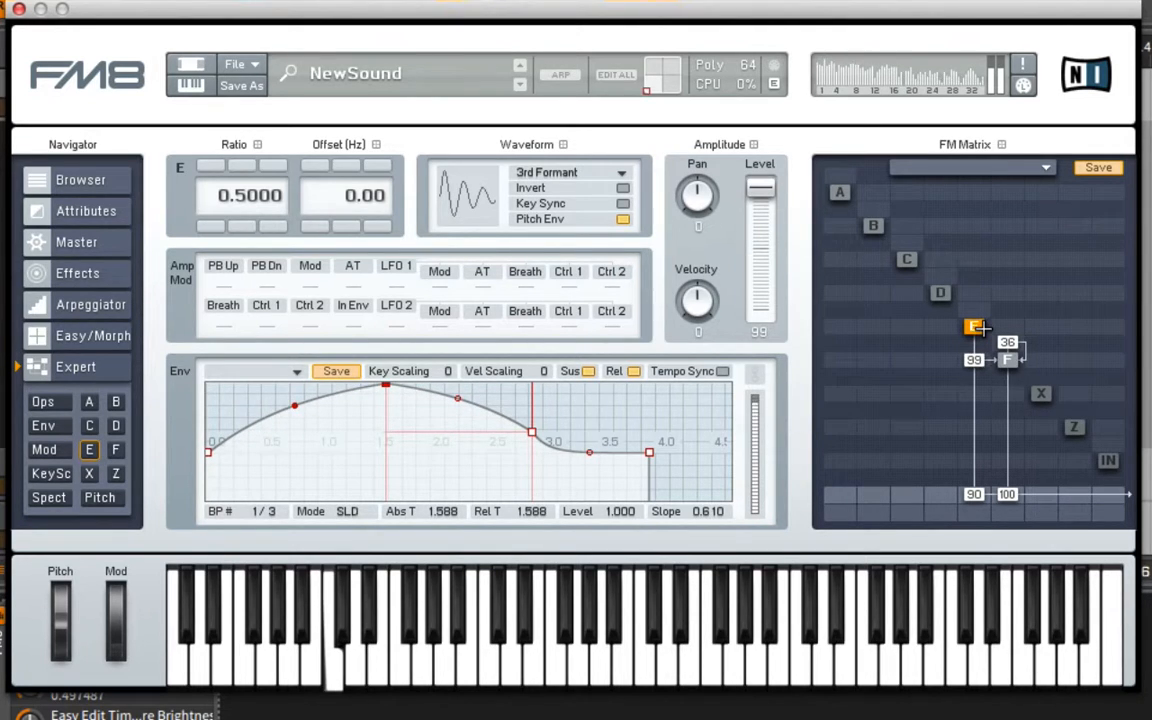
- Shorten operator E's envelope to peak at 0.552, drop to level 0.388, and end at 1.556 with level 0.255
left_click_drag(545, 429, 393, 455)
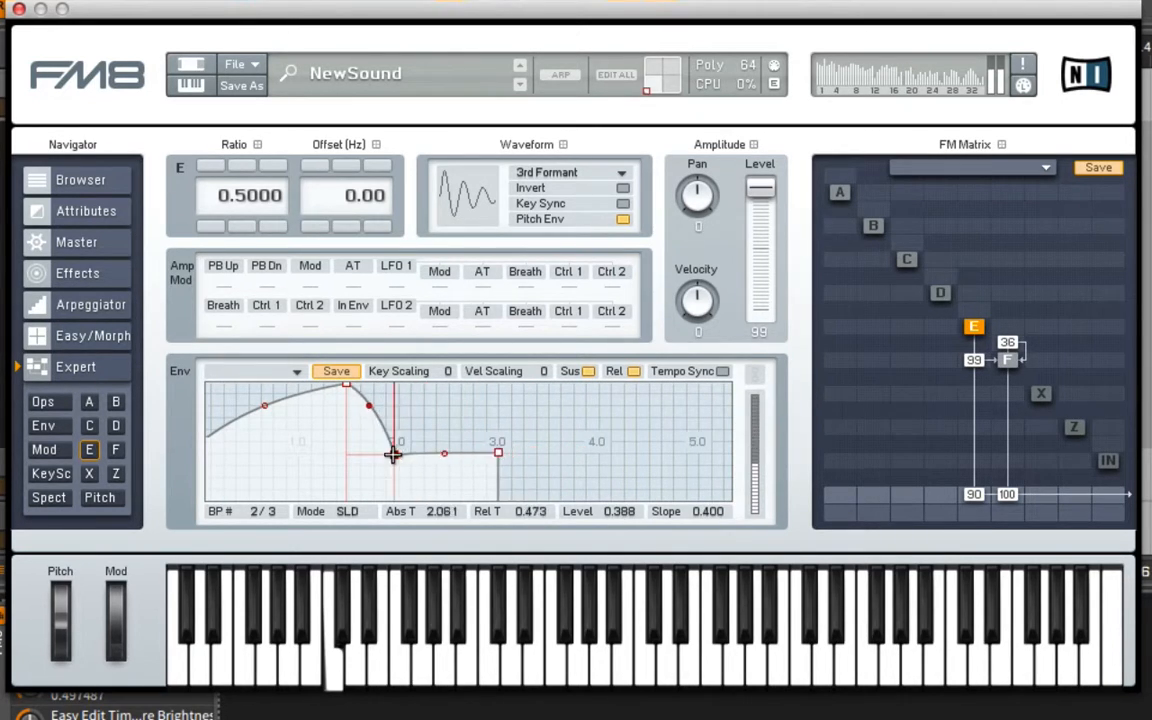
left_click_drag(343, 384, 243, 378)
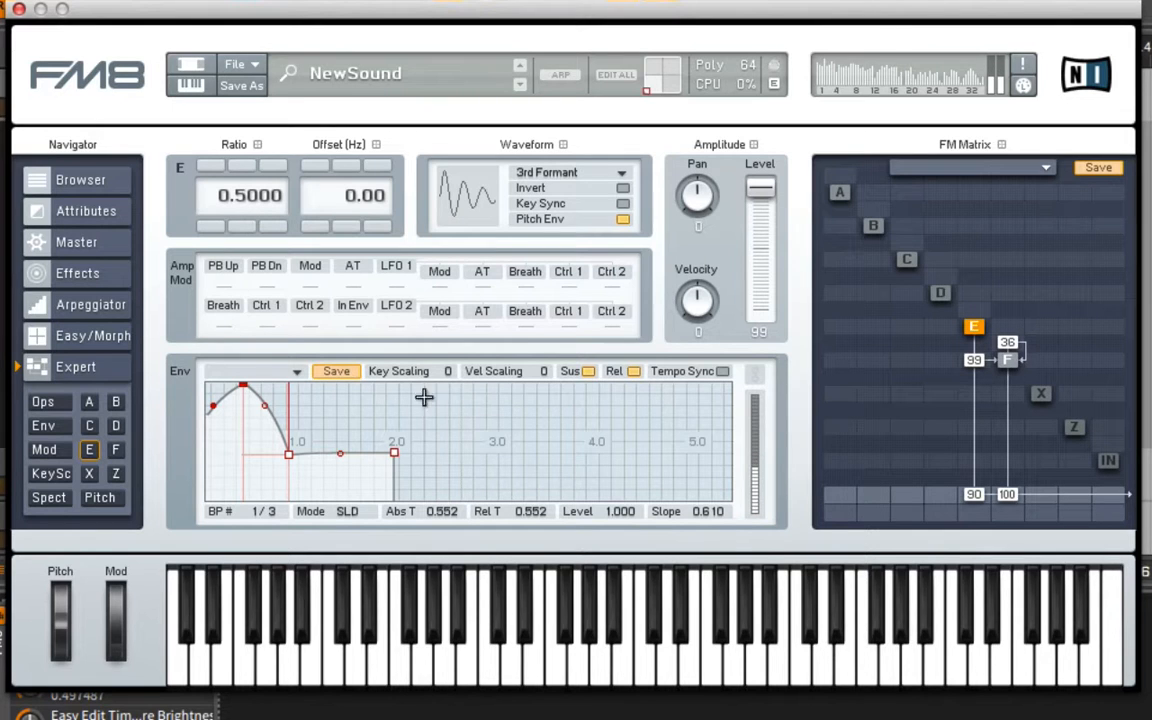
left_click_drag(257, 400, 537, 470)
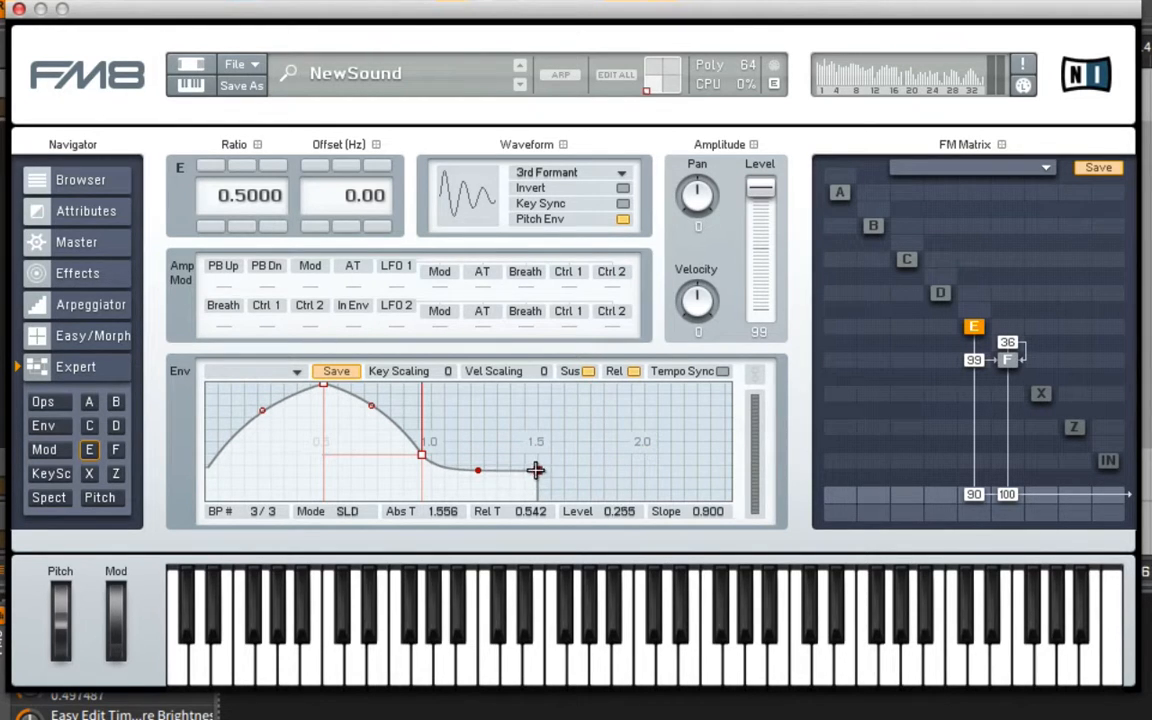
- Add a breakpoint to operator E's envelope, forming a dip to 0.337 at 1.050 and a second peak of 0.816 at 1.269
double_click(384, 420)
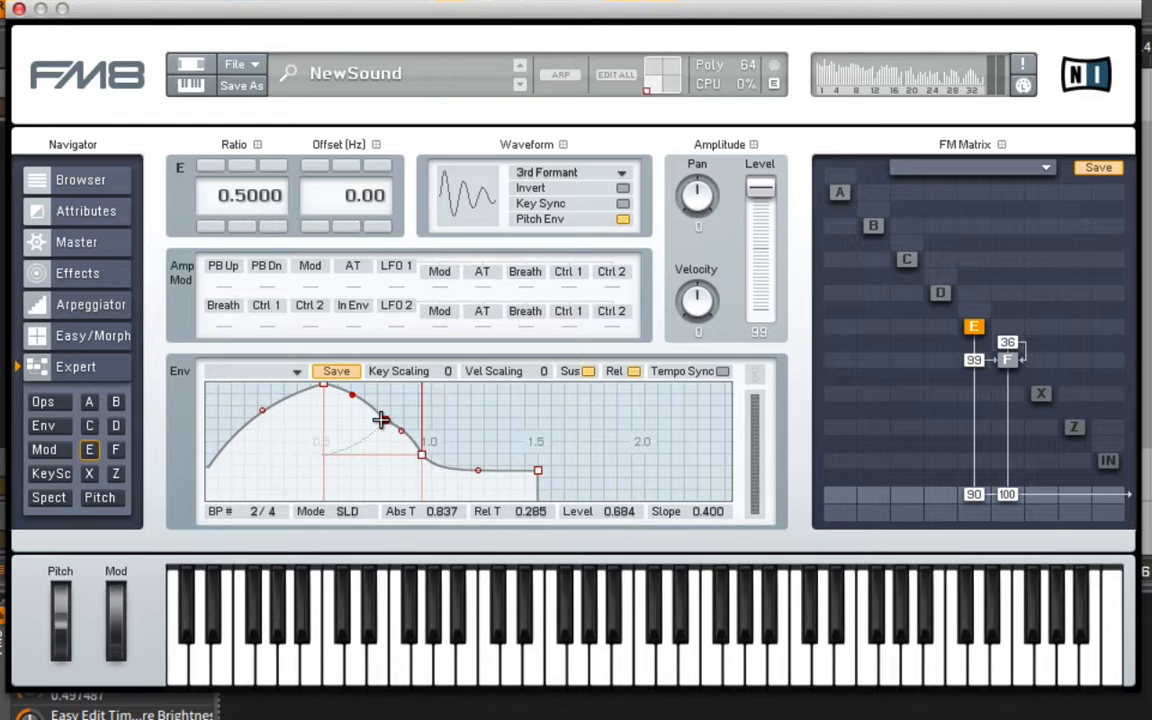
left_click_drag(384, 420, 493, 395)
left_click(416, 459)
left_click_drag(419, 459, 431, 460)
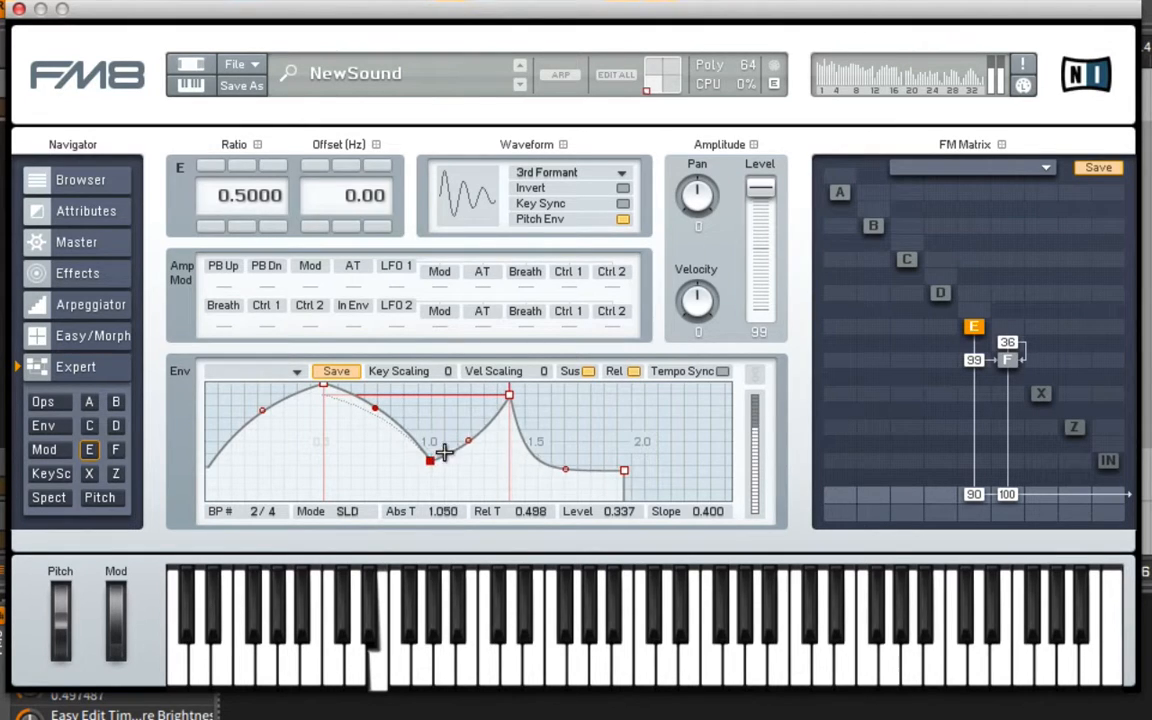
left_click(507, 397)
left_click_drag(507, 397, 475, 403)
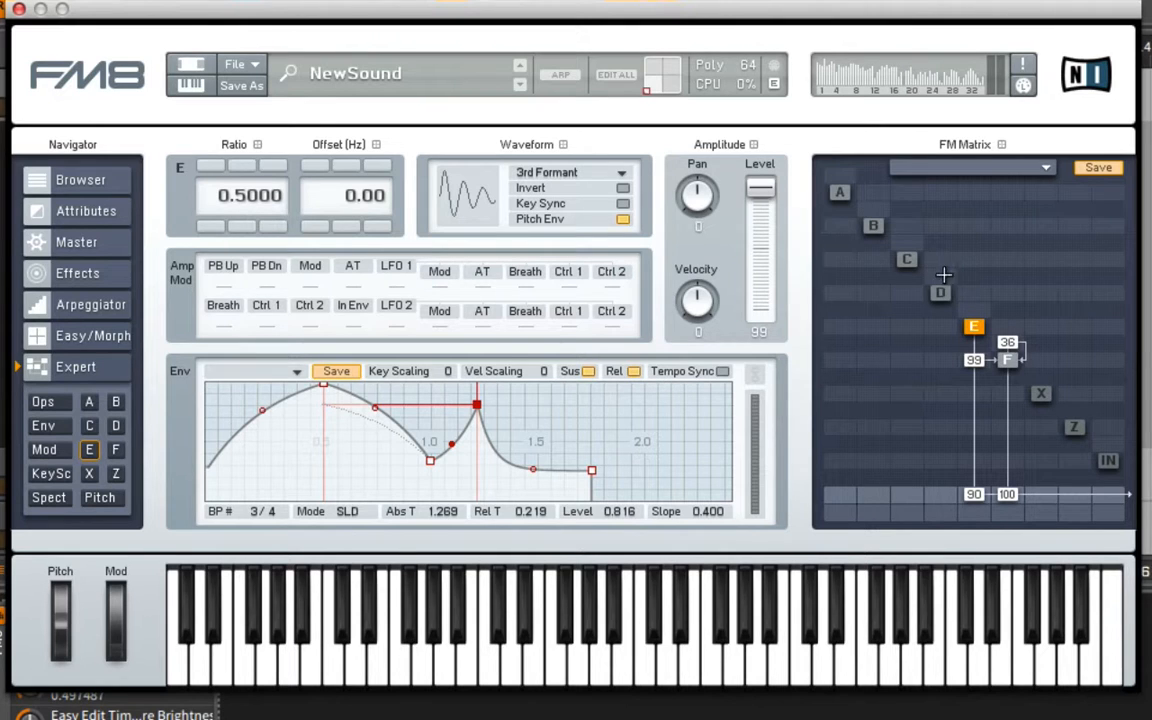
- Give operator D a ratio of 4 and a 0.18 Hz offset, and set its modulation of operator F to 80
left_click(940, 292)
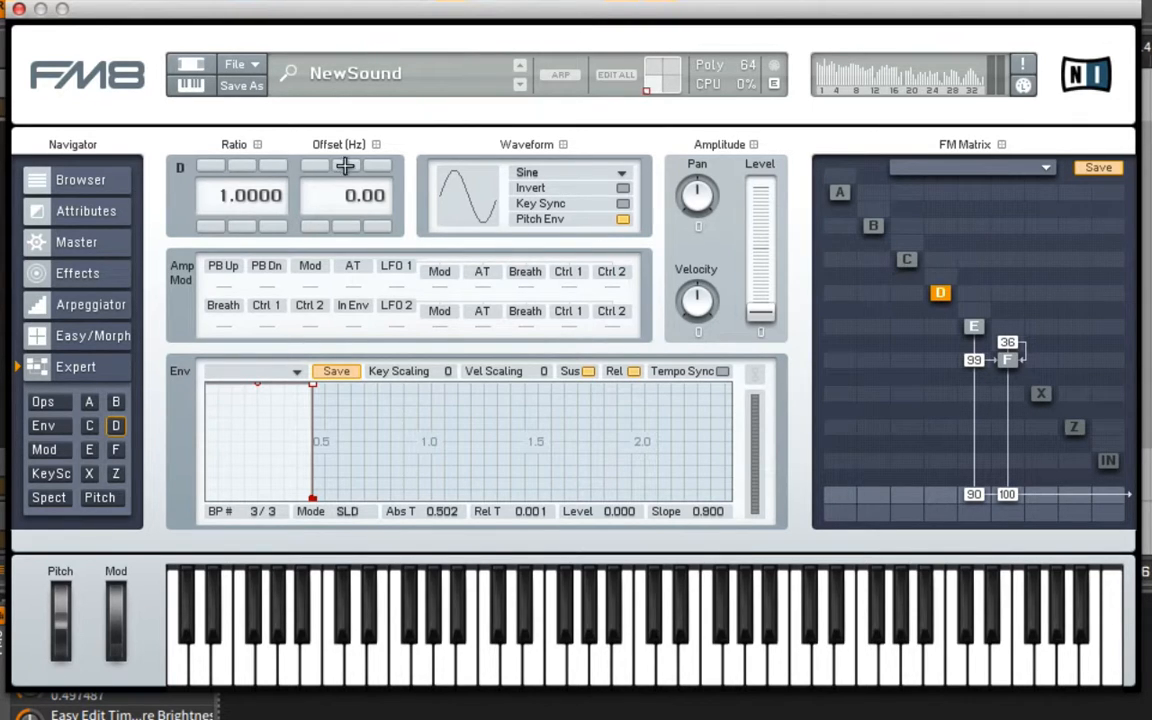
left_click(201, 167)
left_click(201, 167)
left_click(201, 167)
left_click_drag(384, 188, 388, 164)
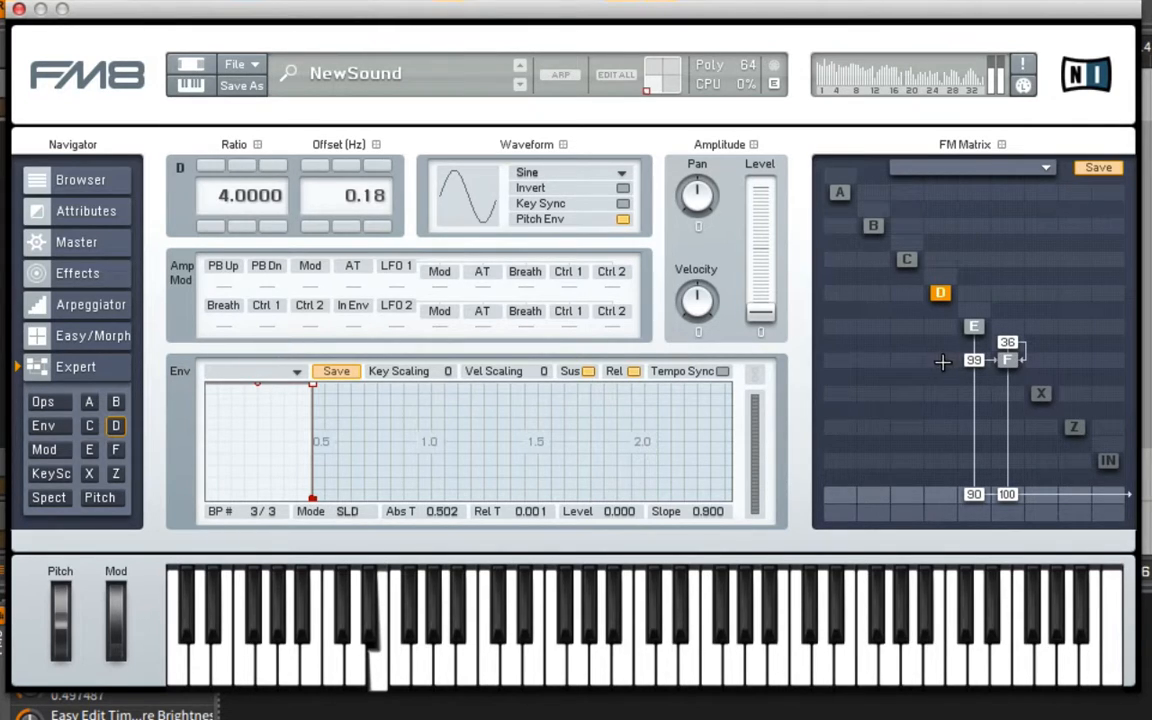
left_click_drag(942, 362, 961, 297)
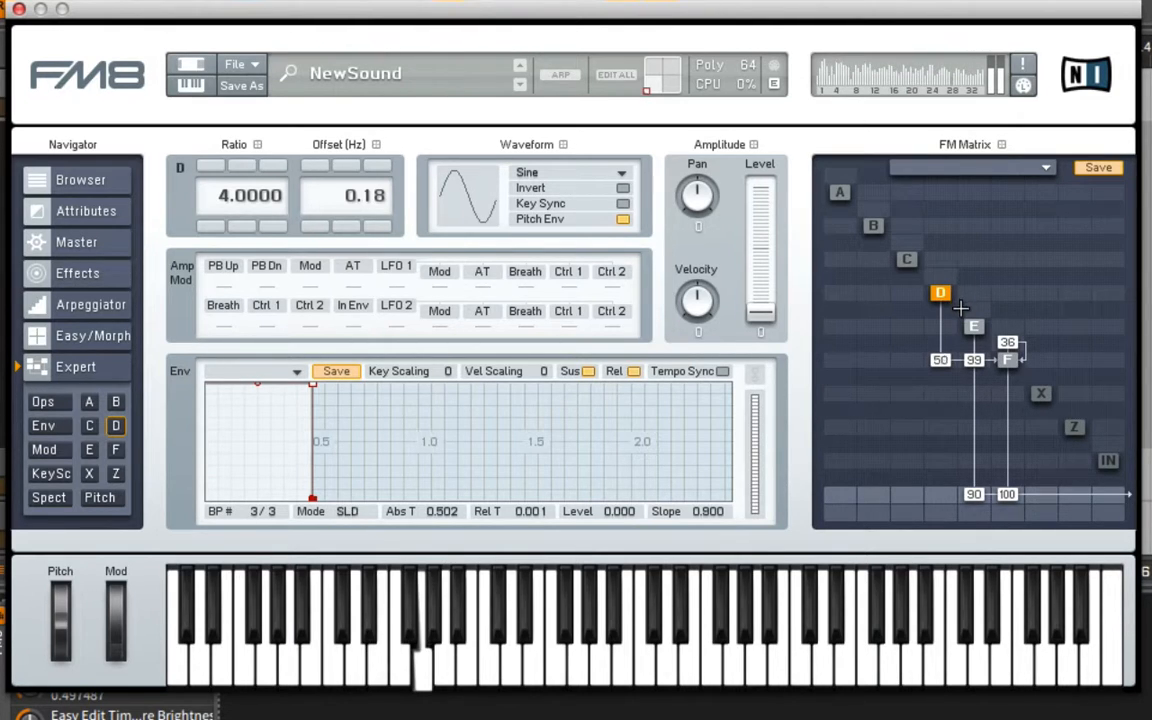
left_click_drag(959, 312, 965, 276)
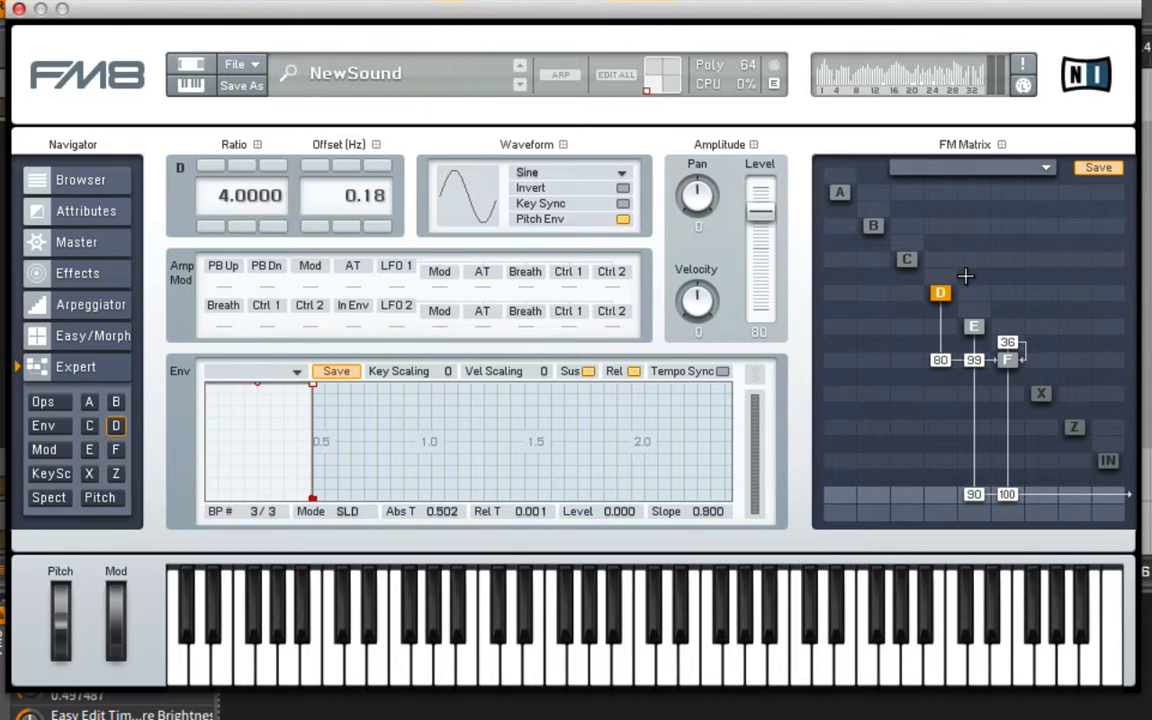
- Shape operator D's envelope as a curved decay from full level to zero at about 1.456, with slope 0.600
left_click_drag(281, 358, 512, 604)
left_click_drag(362, 500, 390, 456)
left_click_drag(389, 456, 388, 459)
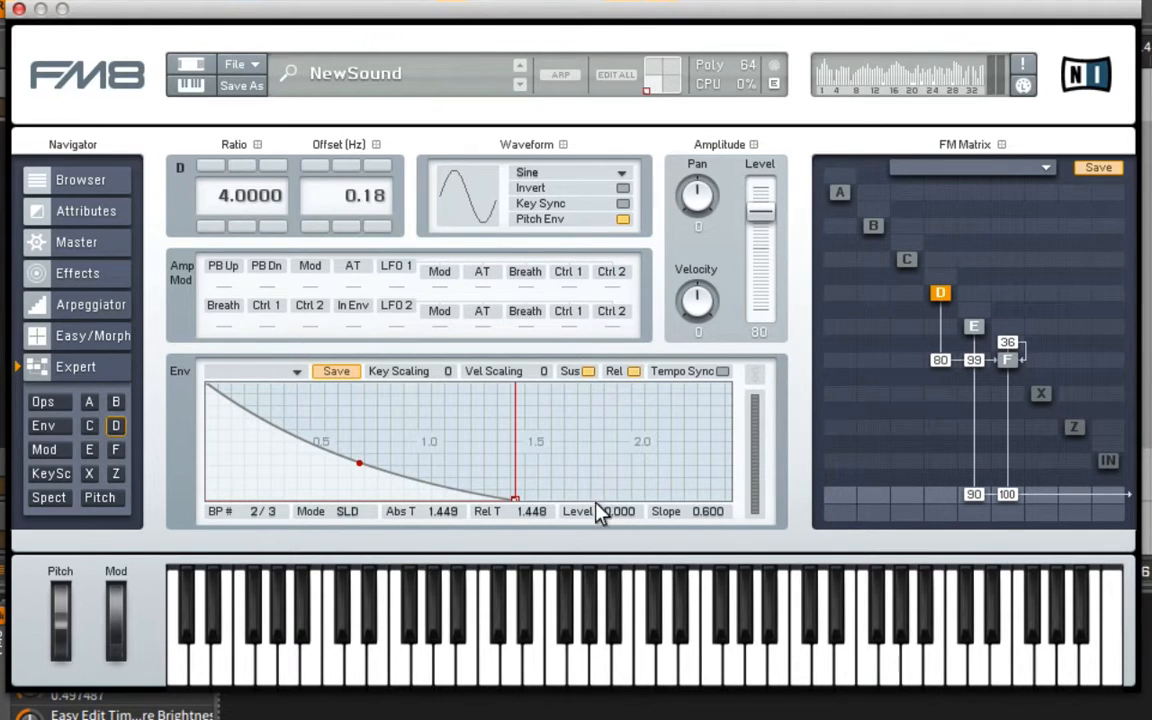
left_click_drag(542, 516, 547, 507)
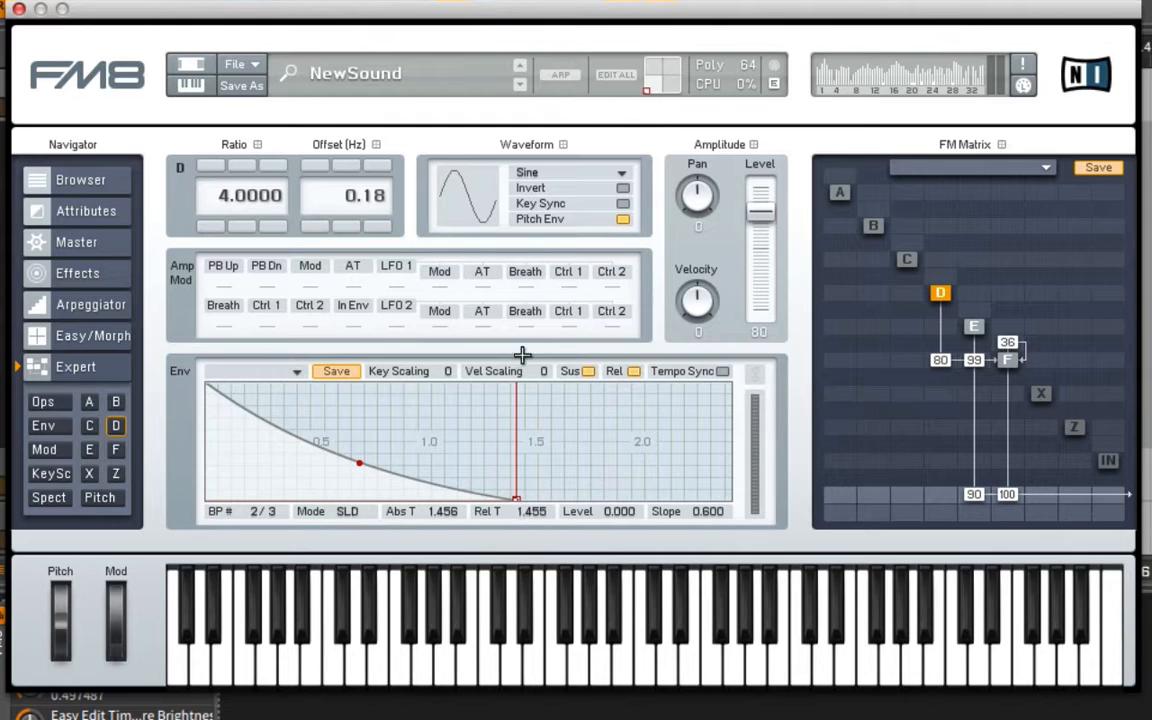
- Add a dip of level 0.082 at 1.202 to operator D's envelope, raise its end point, and set the decay slope to 0.400
left_click_drag(484, 420, 506, 352)
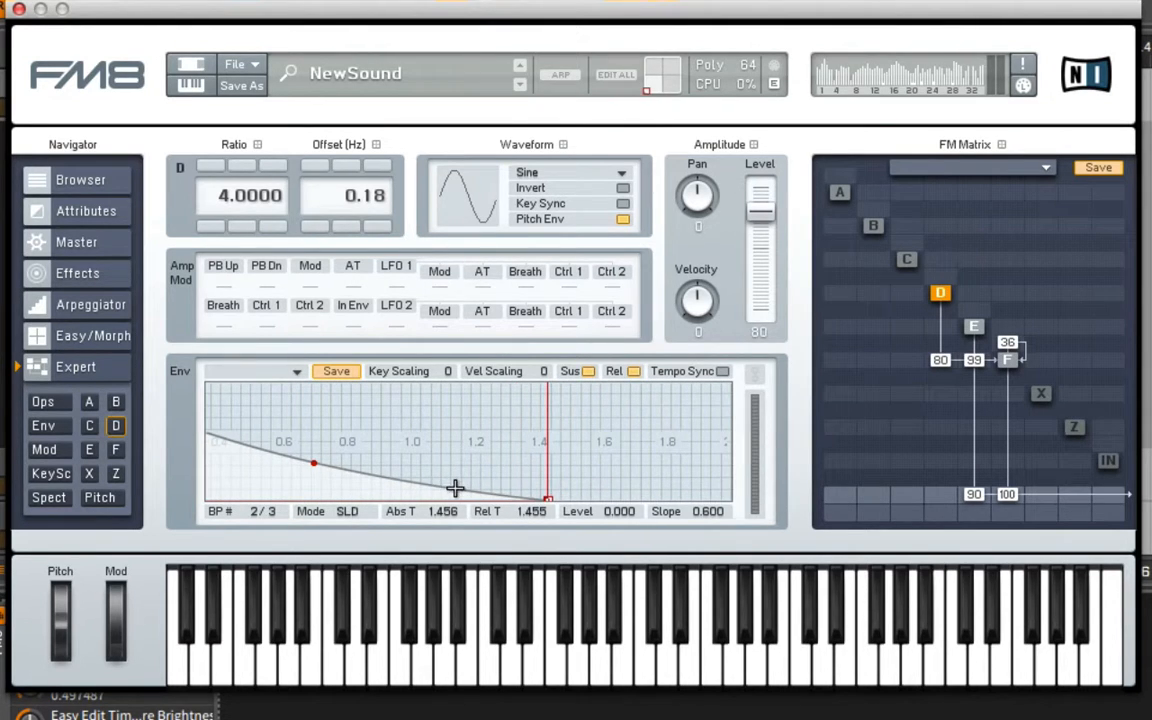
right_click(457, 488)
mouse_move(457, 489)
left_mouse_down()
mouse_move(483, 473)
mouse_move(462, 471)
left_mouse_up()
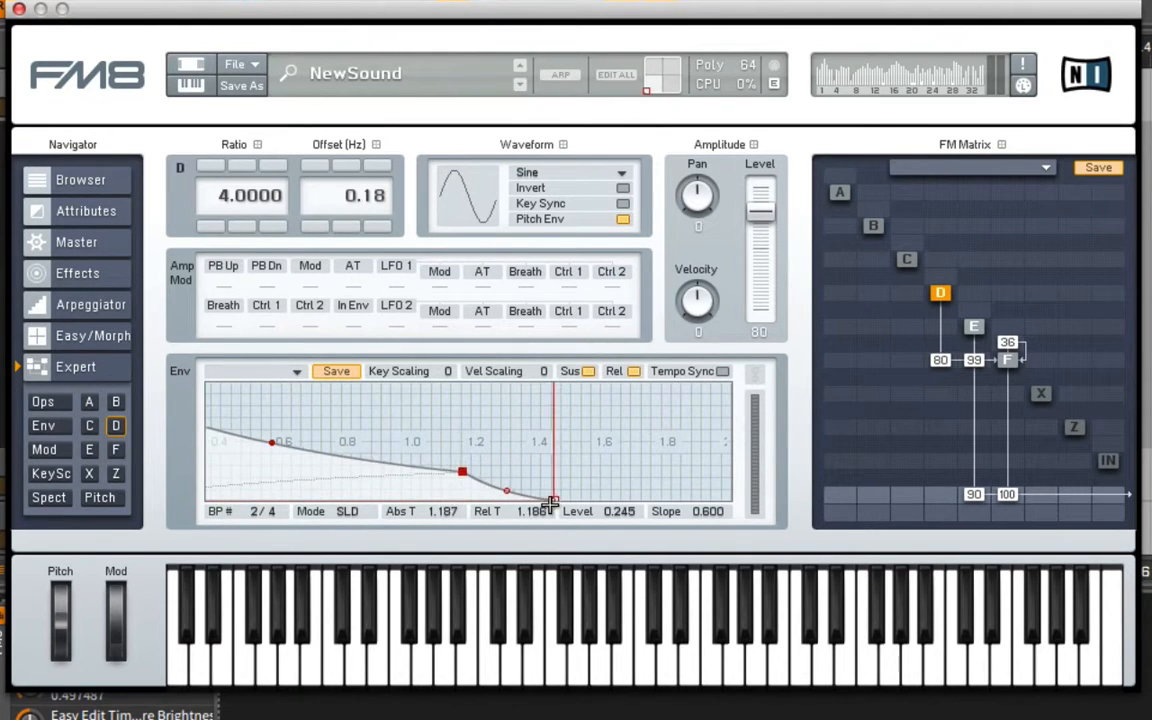
left_click(553, 494)
left_click_drag(553, 494, 595, 431)
left_click_drag(460, 470, 466, 489)
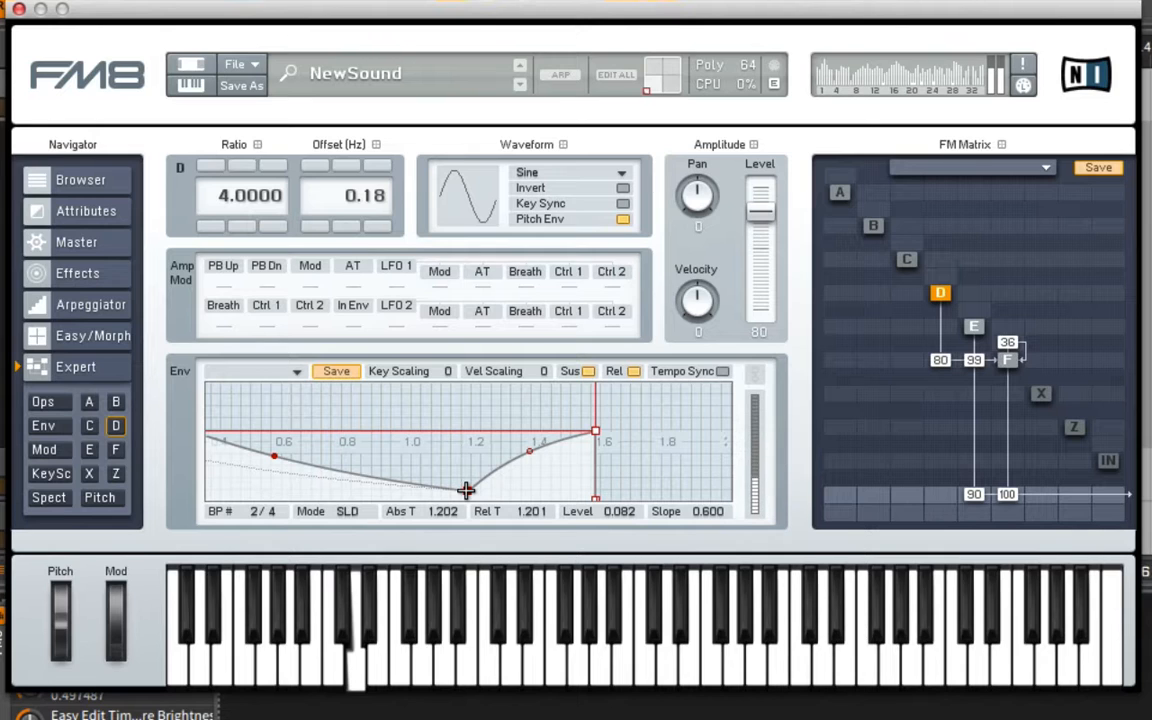
left_click_drag(487, 411, 531, 470)
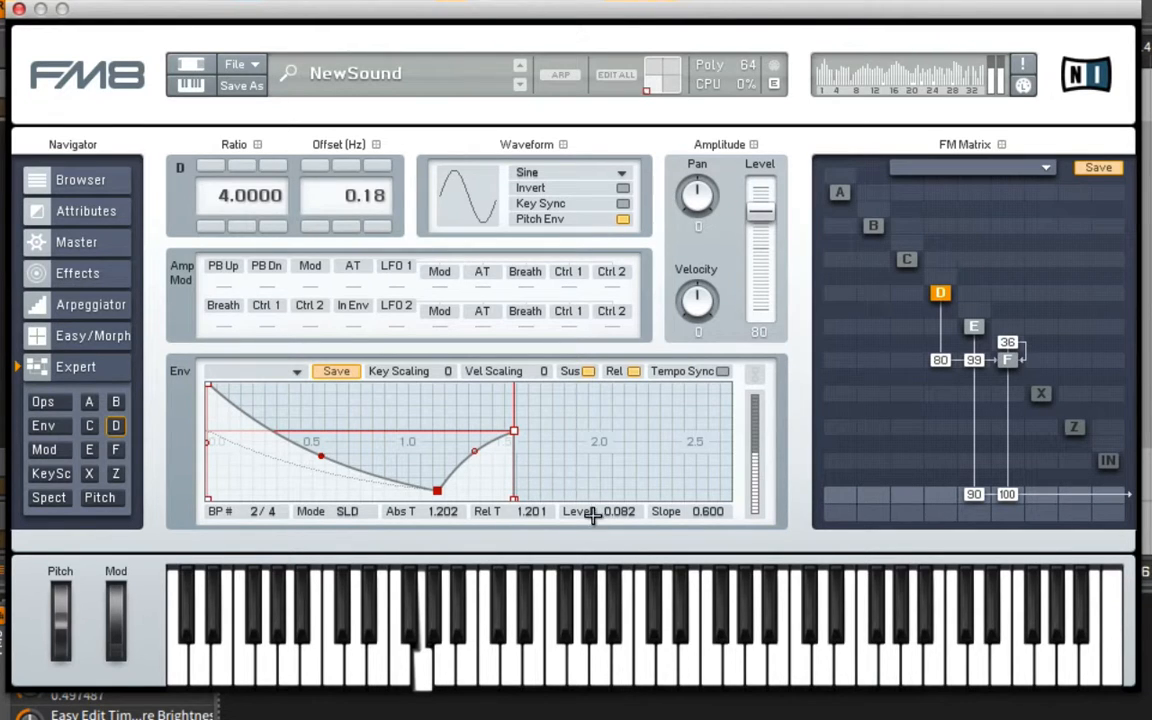
left_click_drag(350, 458, 318, 419)
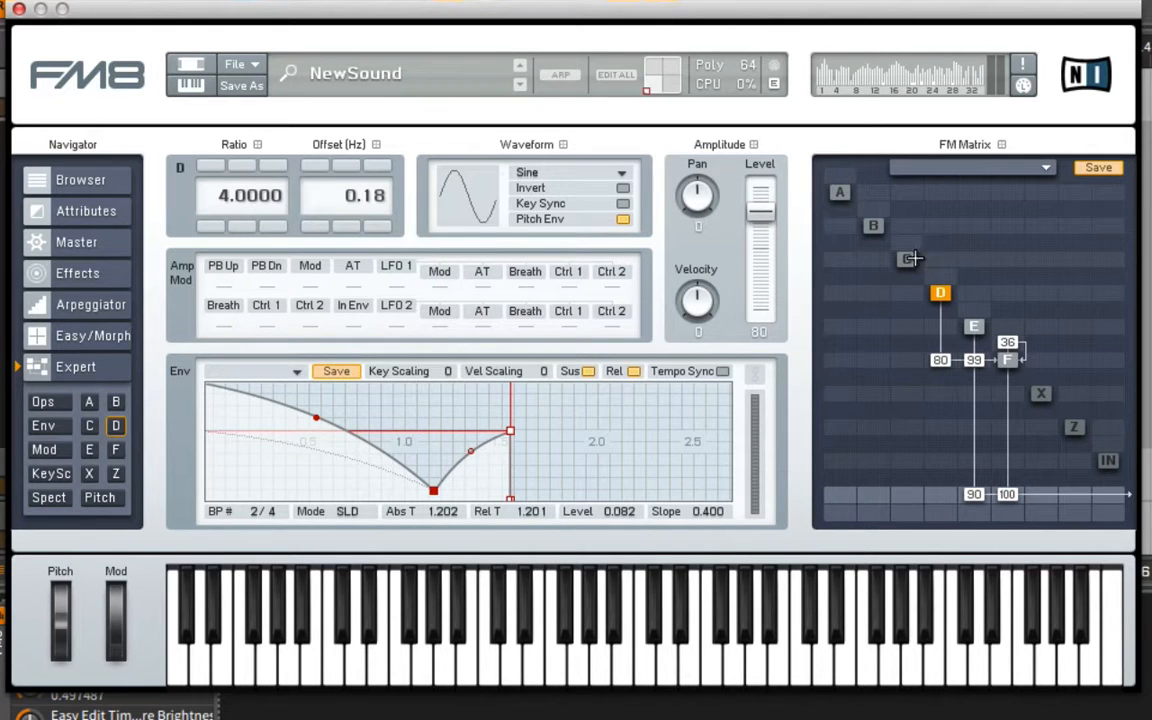
- Set operator C's ratio to 0.5 and send it to the output at level 47
left_click(826, 260)
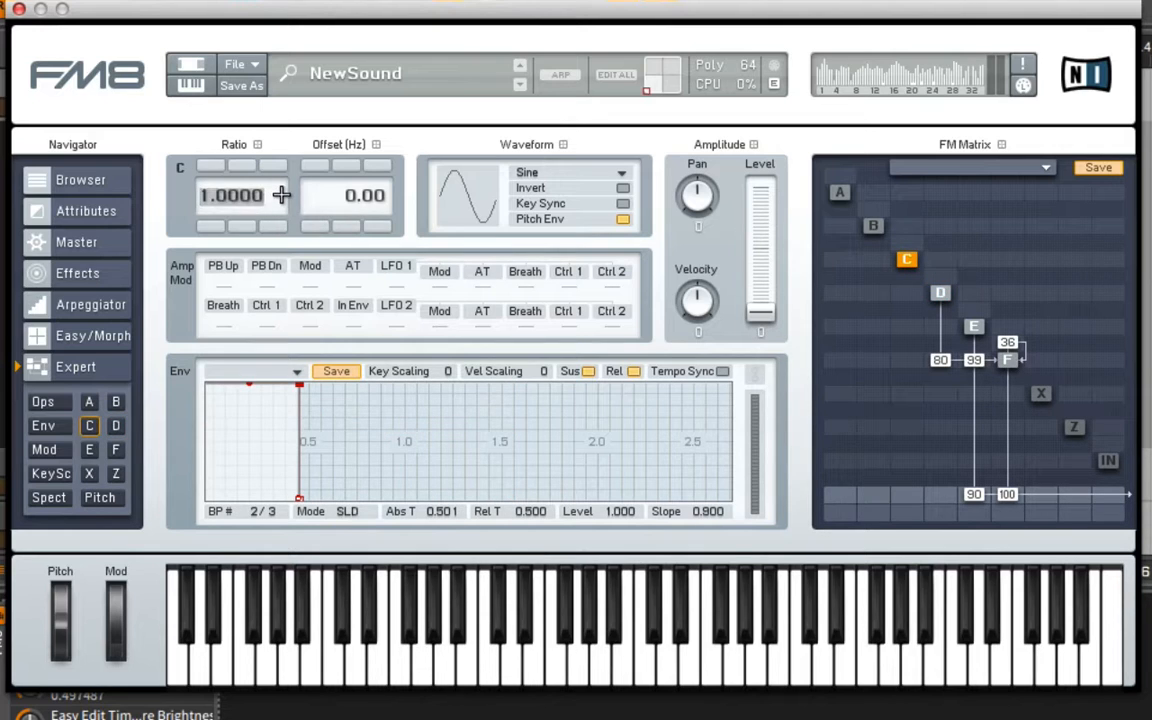
type("0.5")
key("Return")
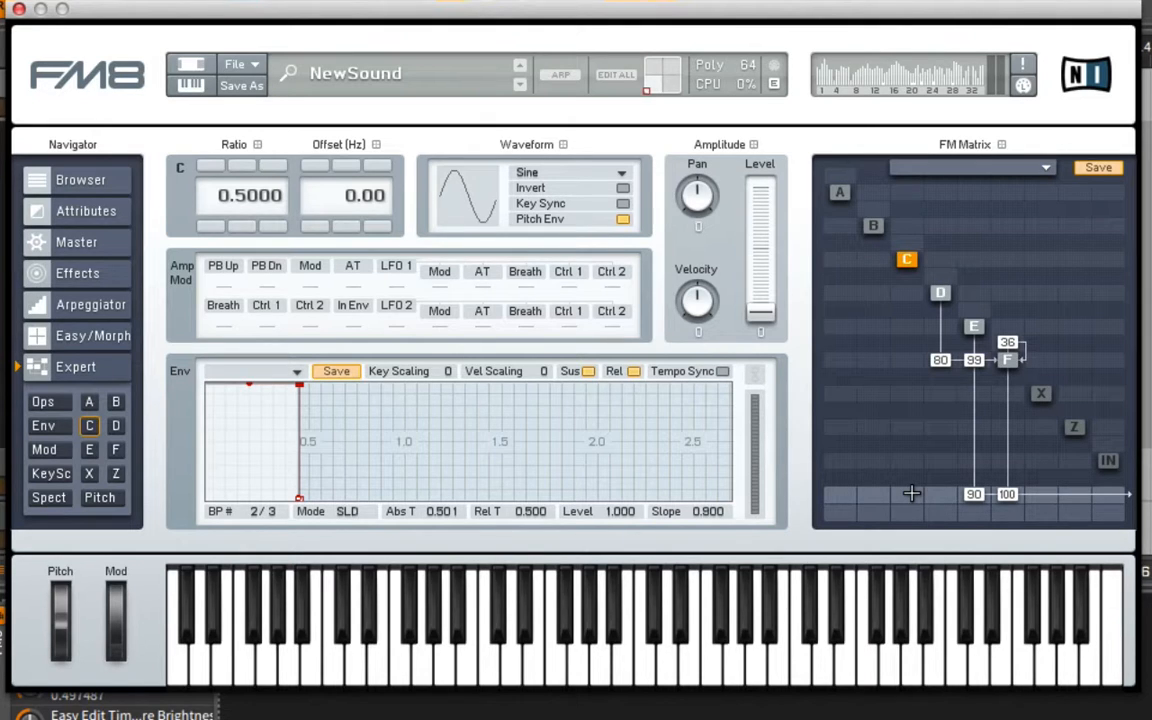
left_click_drag(911, 493, 920, 414)
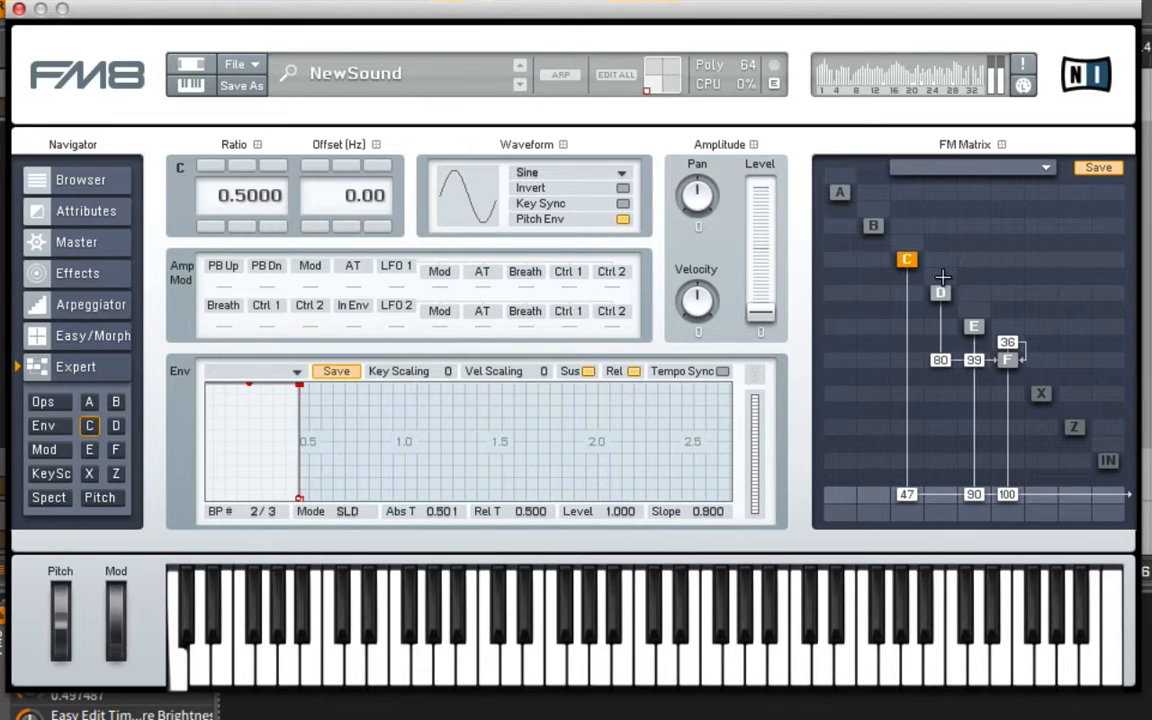
left_click_drag(942, 277, 958, 305)
left_click_drag(978, 259, 985, 83)
left_click_drag(1016, 235, 1011, 317)
mouse_move(913, 328)
left_mouse_down()
mouse_move(915, 184)
mouse_move(924, 337)
left_mouse_up()
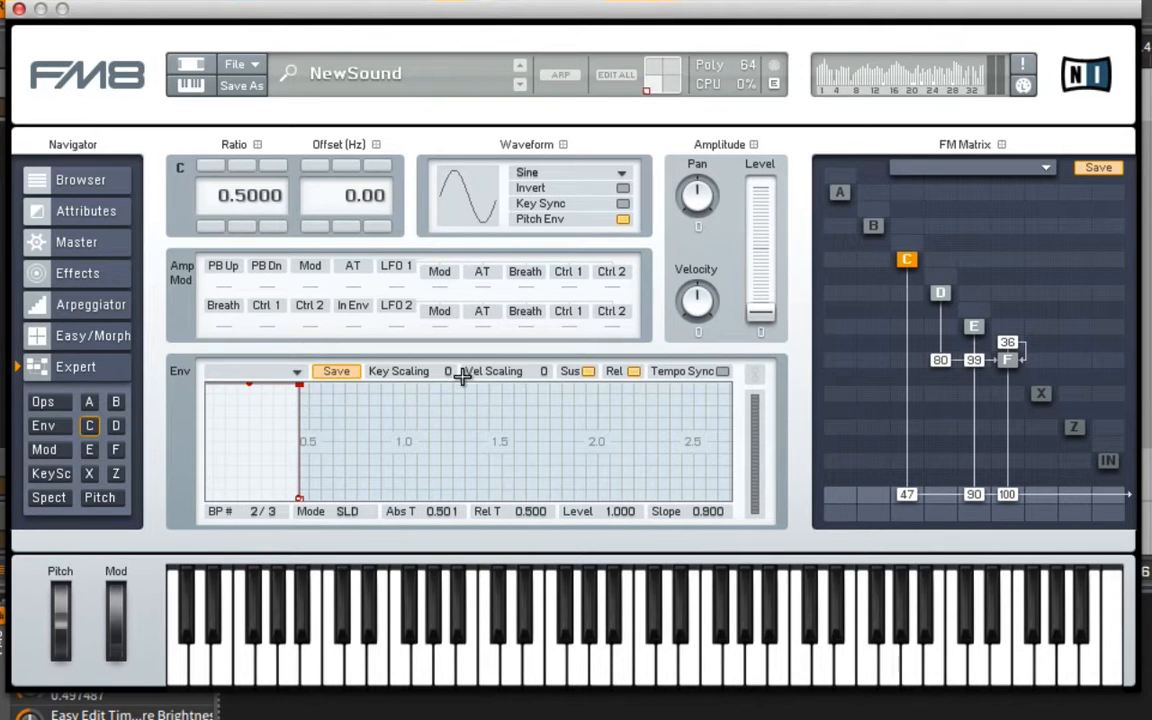
- Increase the unison voices to 9 in the Master settings
left_click(62, 244)
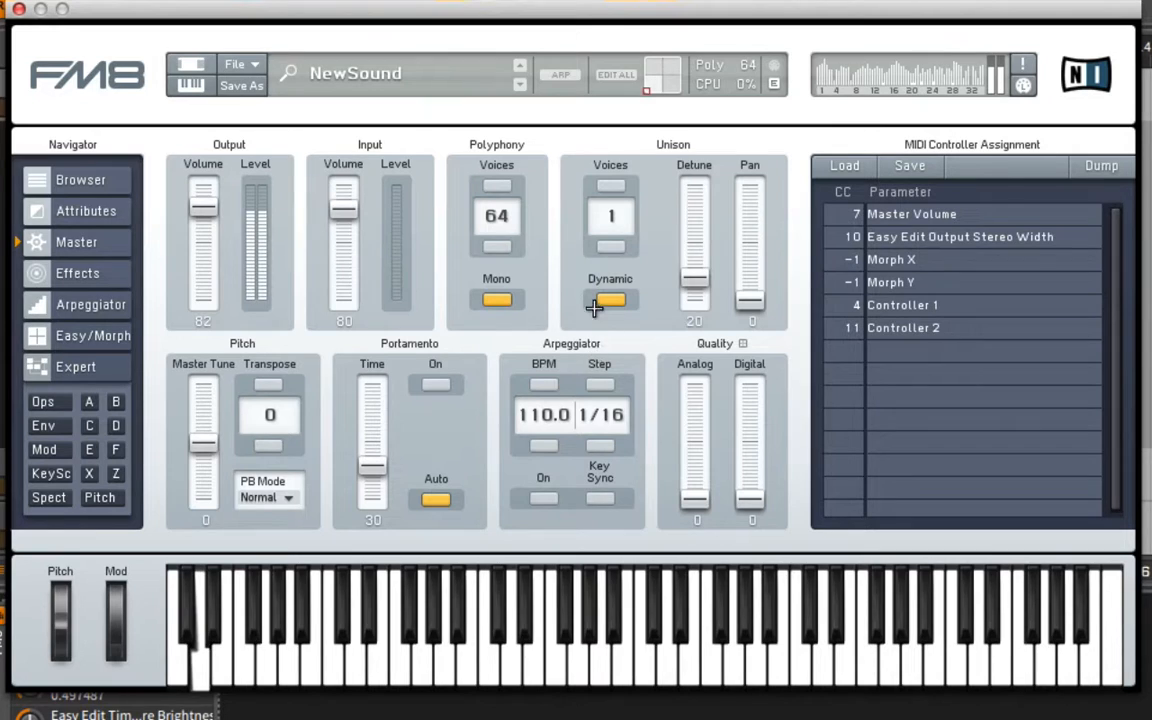
left_click(612, 186)
left_click(612, 186)
left_click(615, 185)
left_click(615, 185)
left_click(615, 185)
left_click(619, 183)
left_click(620, 180)
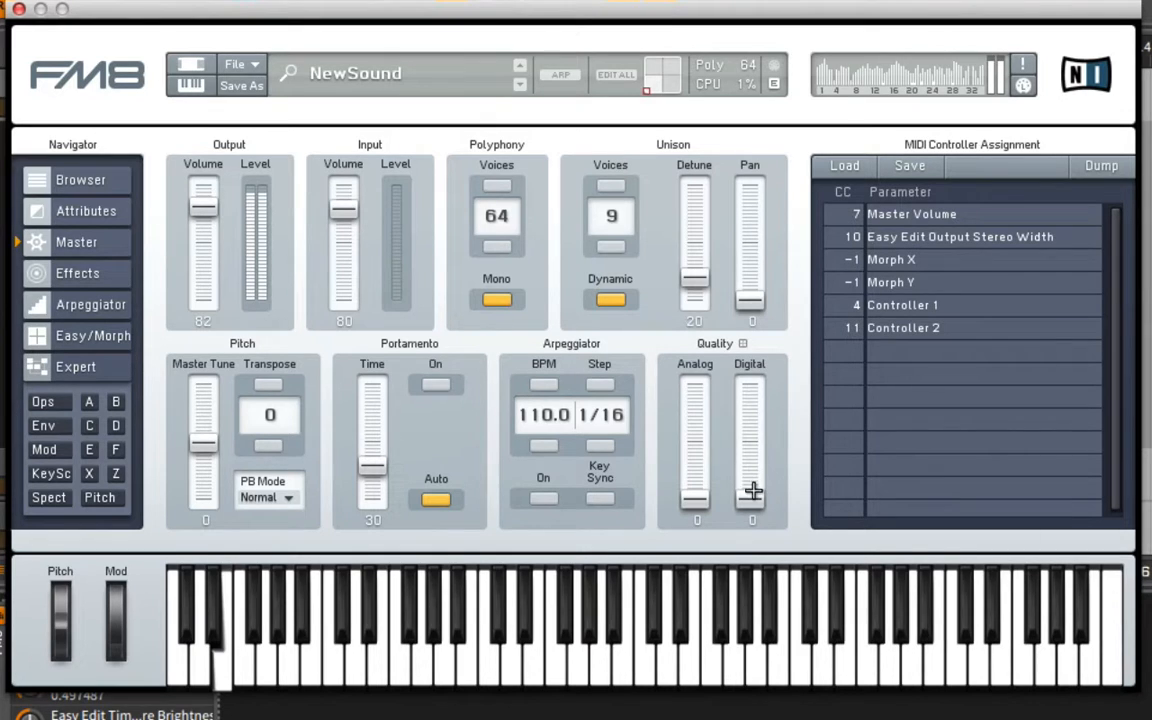
- Set the Master digital quality to 56, the output volume to 62 and the unison pan to 32
left_click_drag(751, 489, 751, 432)
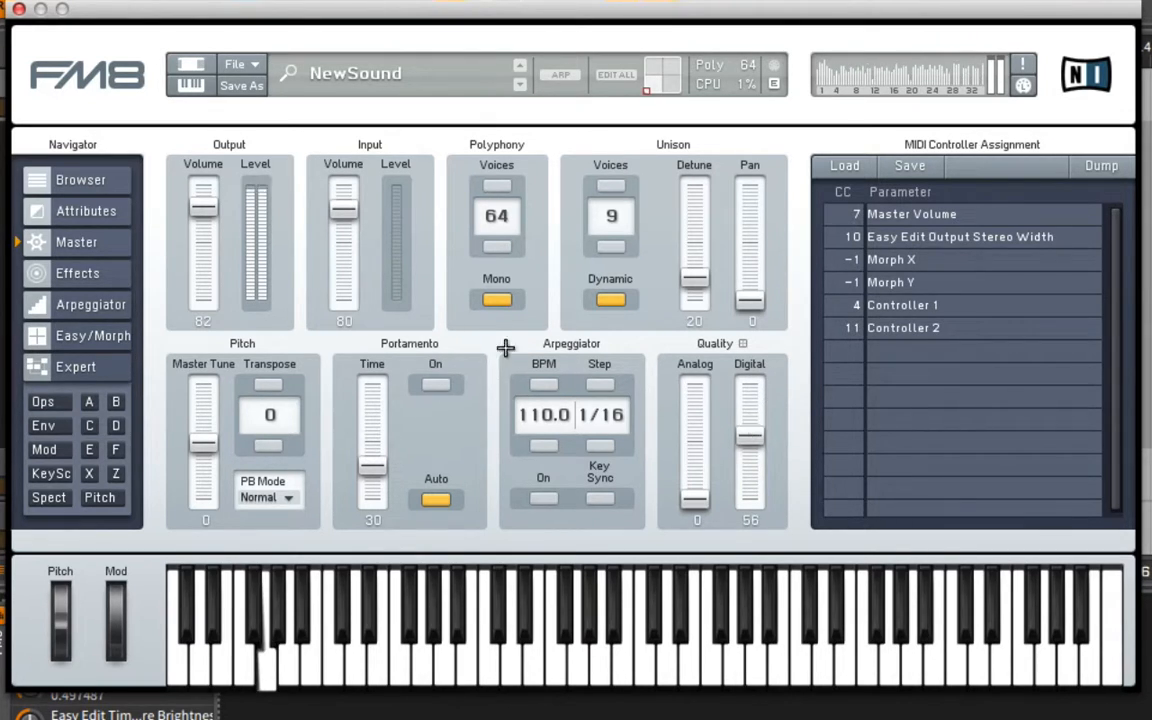
left_click_drag(203, 208, 208, 247)
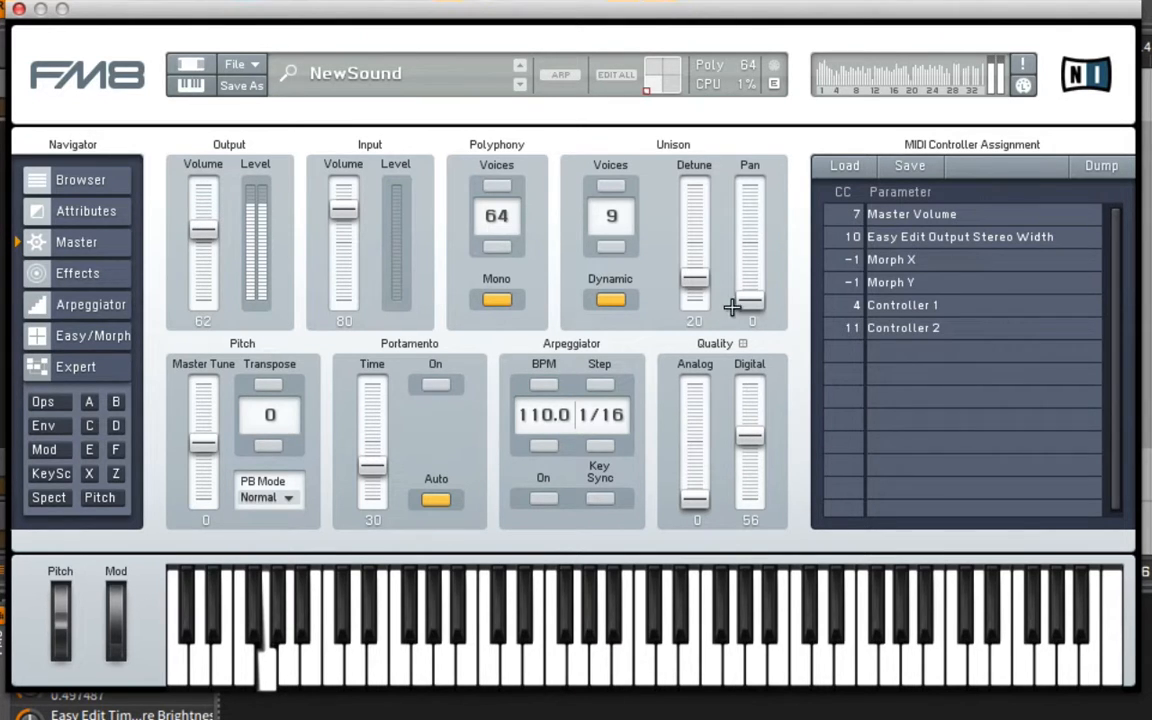
left_click_drag(751, 298, 773, 255)
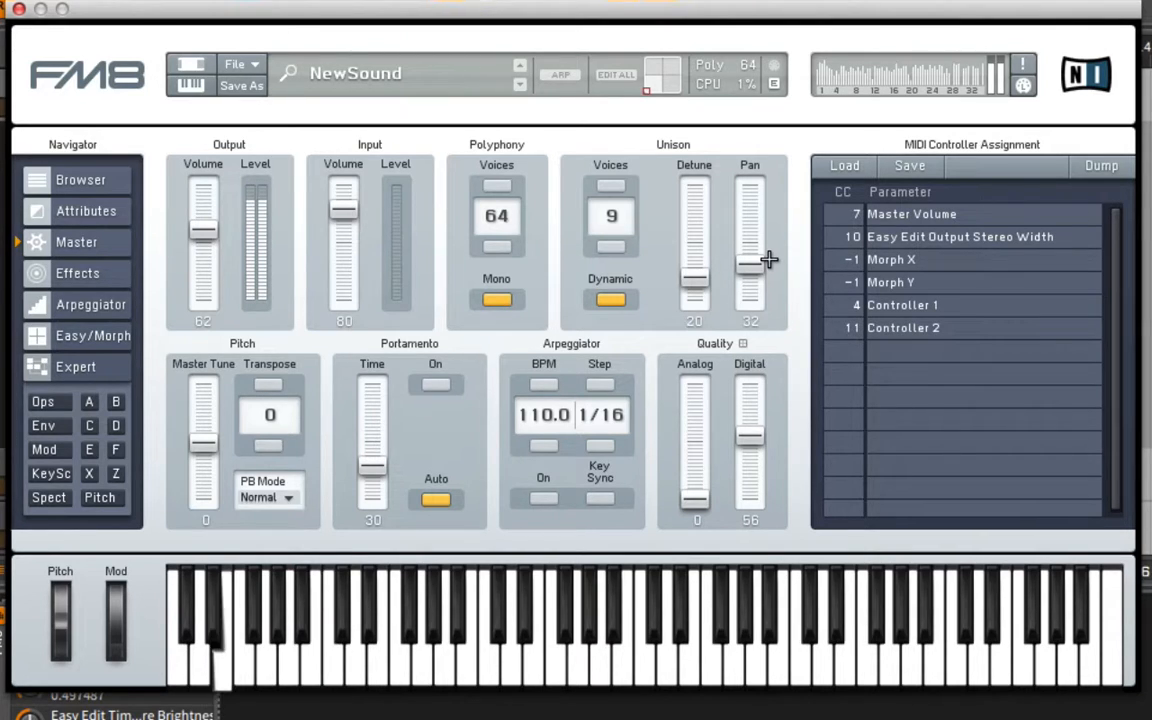
- Turn on portamento and set its time to 22
left_click(440, 390)
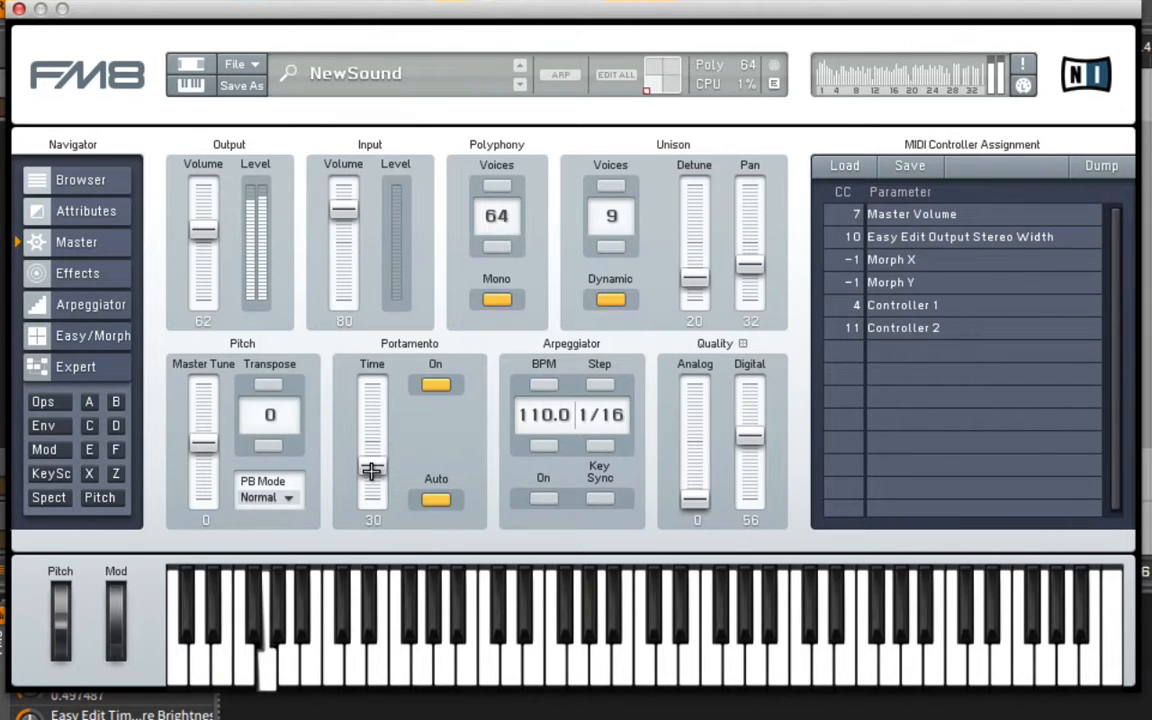
left_click_drag(371, 470, 385, 438)
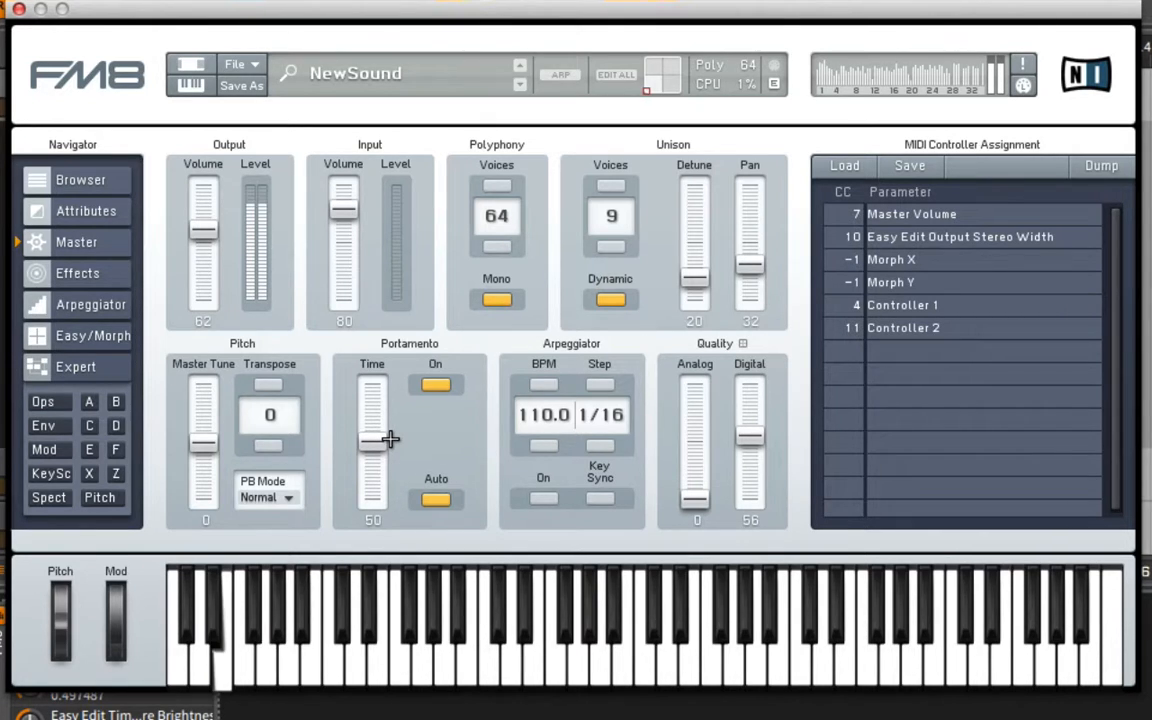
left_click_drag(389, 439, 381, 486)
mouse_move(697, 495)
left_mouse_down()
mouse_move(697, 458)
mouse_move(689, 509)
left_mouse_up()
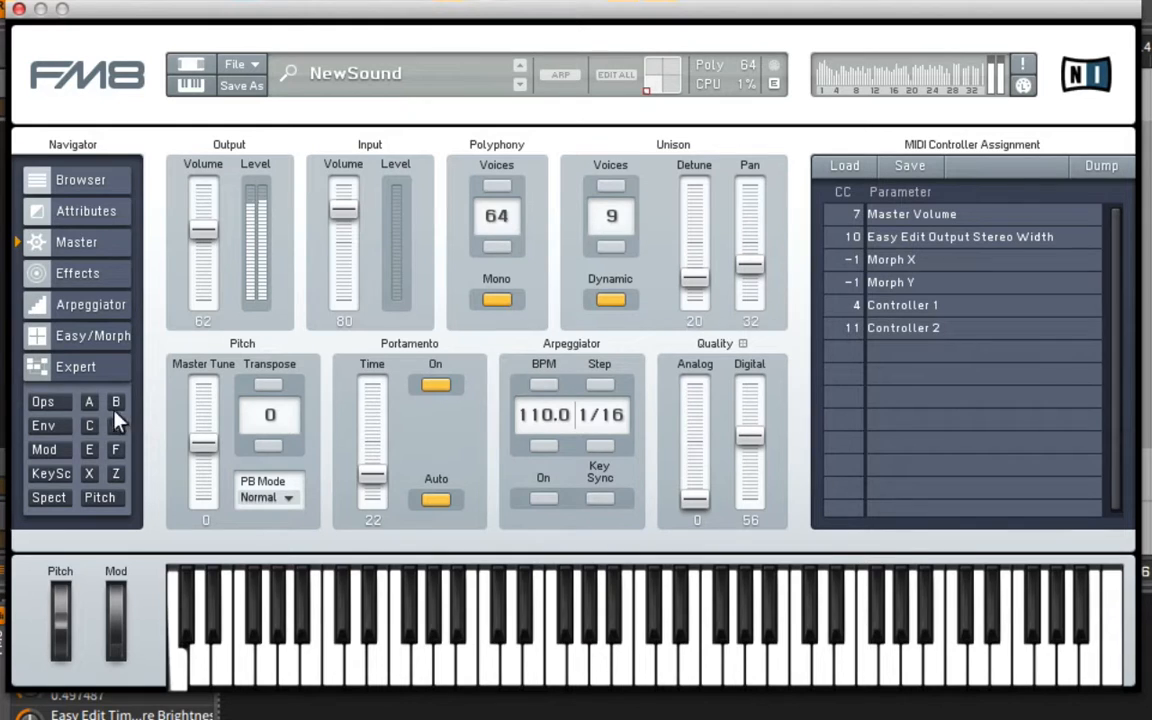
- Shorten operator E's envelope by setting breakpoint 2's relative time to 0.412 and pulling the end point in to about 1.224
left_click(57, 430)
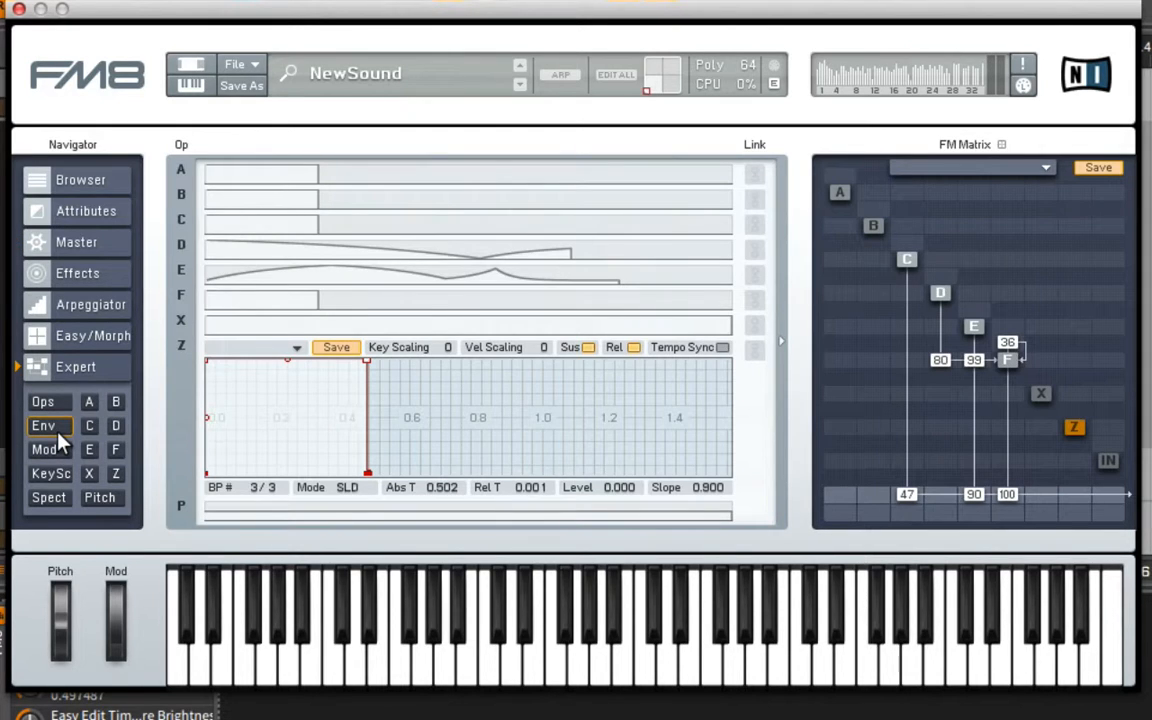
left_click(1007, 361)
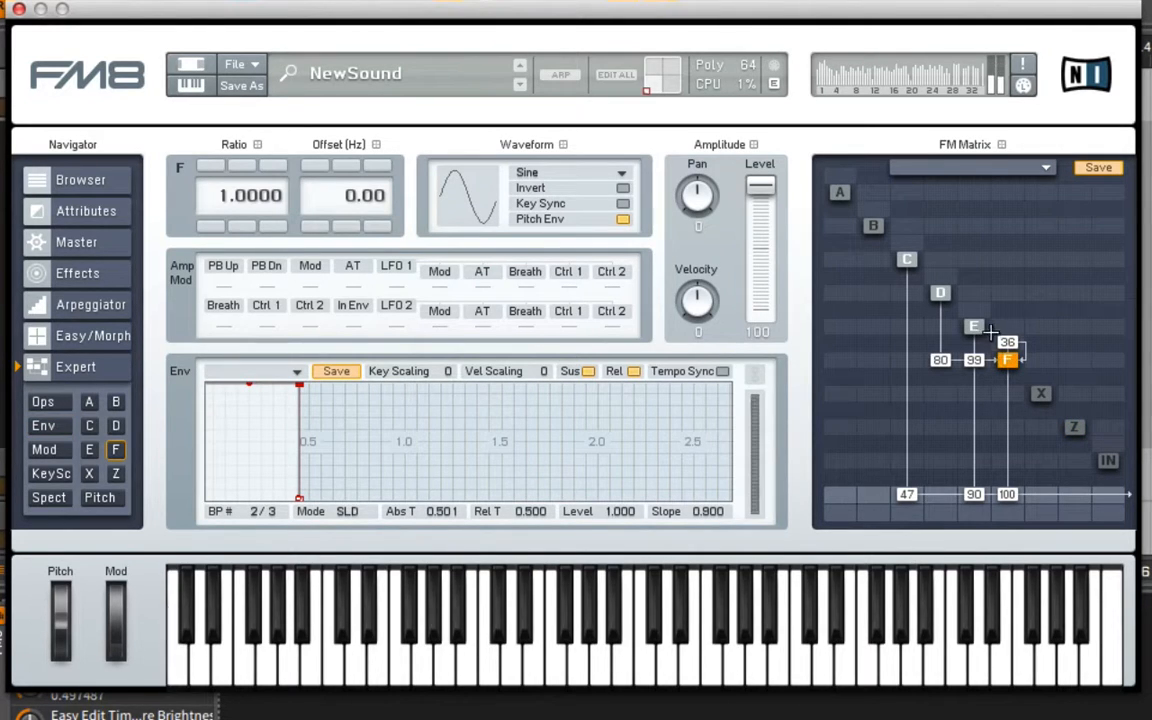
left_click(975, 326)
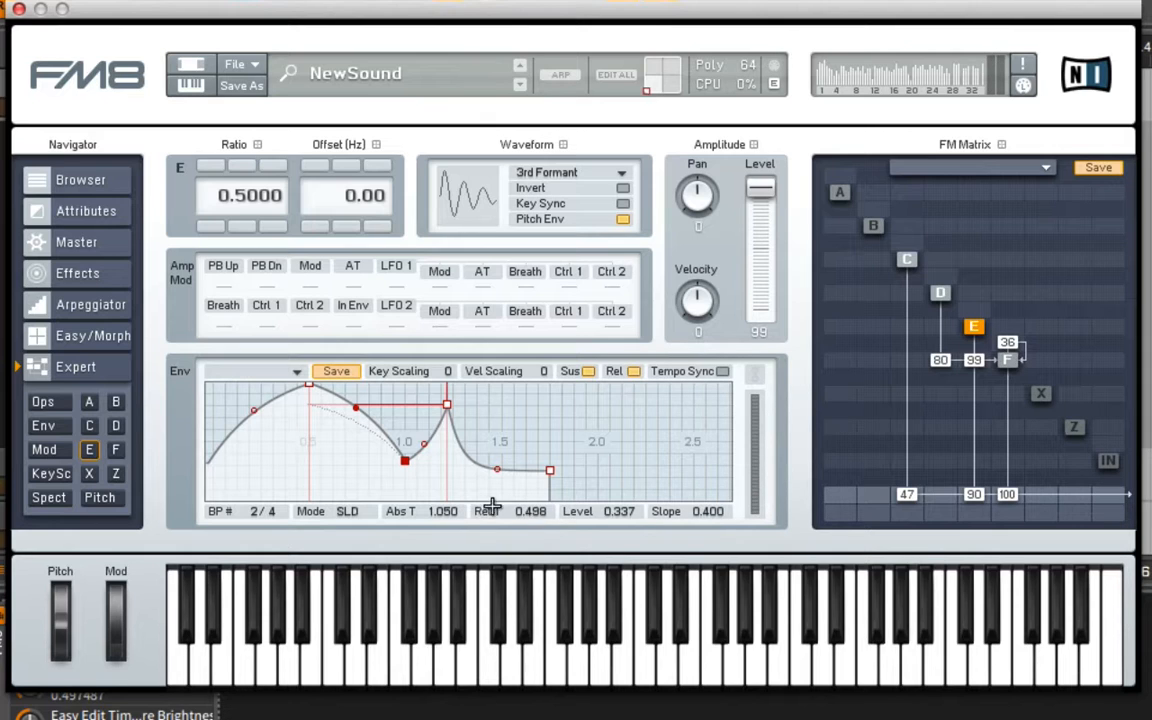
left_click_drag(536, 512, 542, 592)
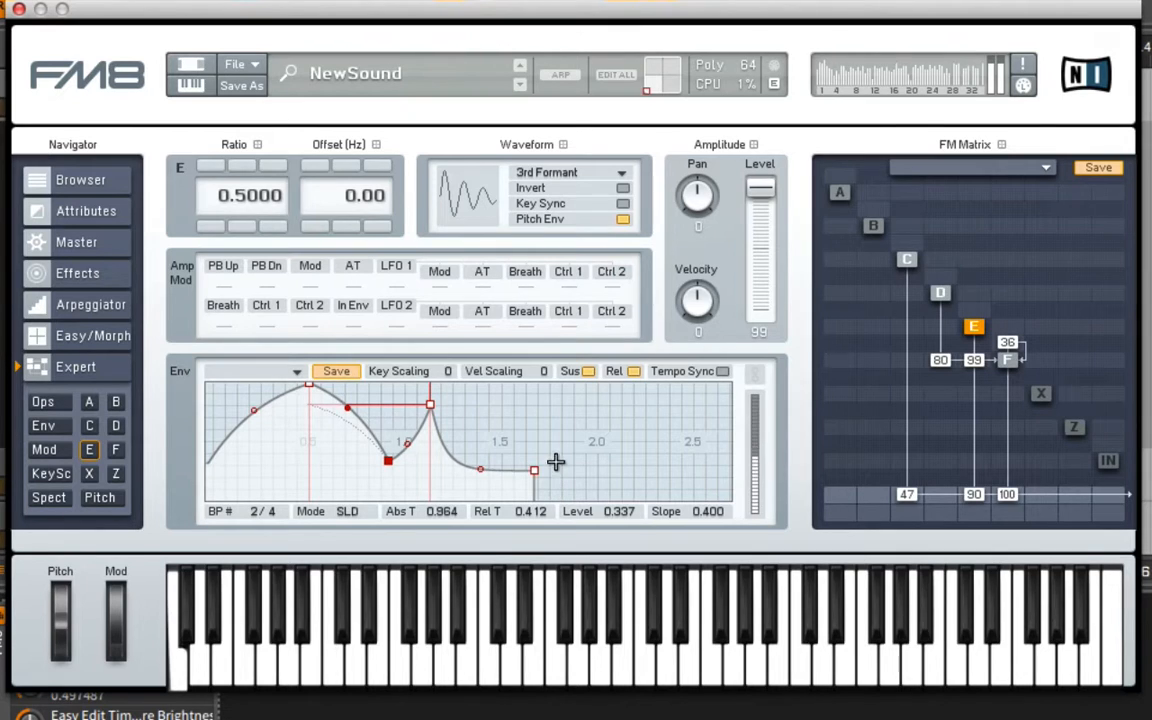
left_click_drag(539, 472, 414, 470)
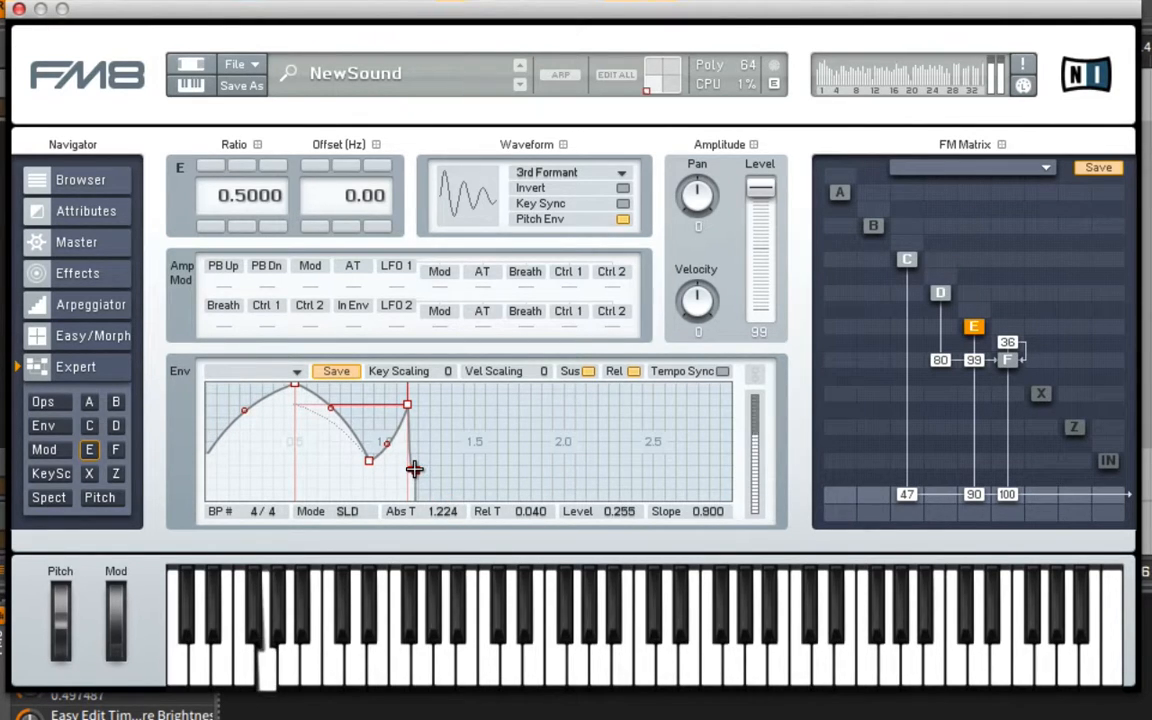
- Route operator F into operator X at level 100 and send X to the output at level 62
left_click(1008, 395)
left_click(1038, 395)
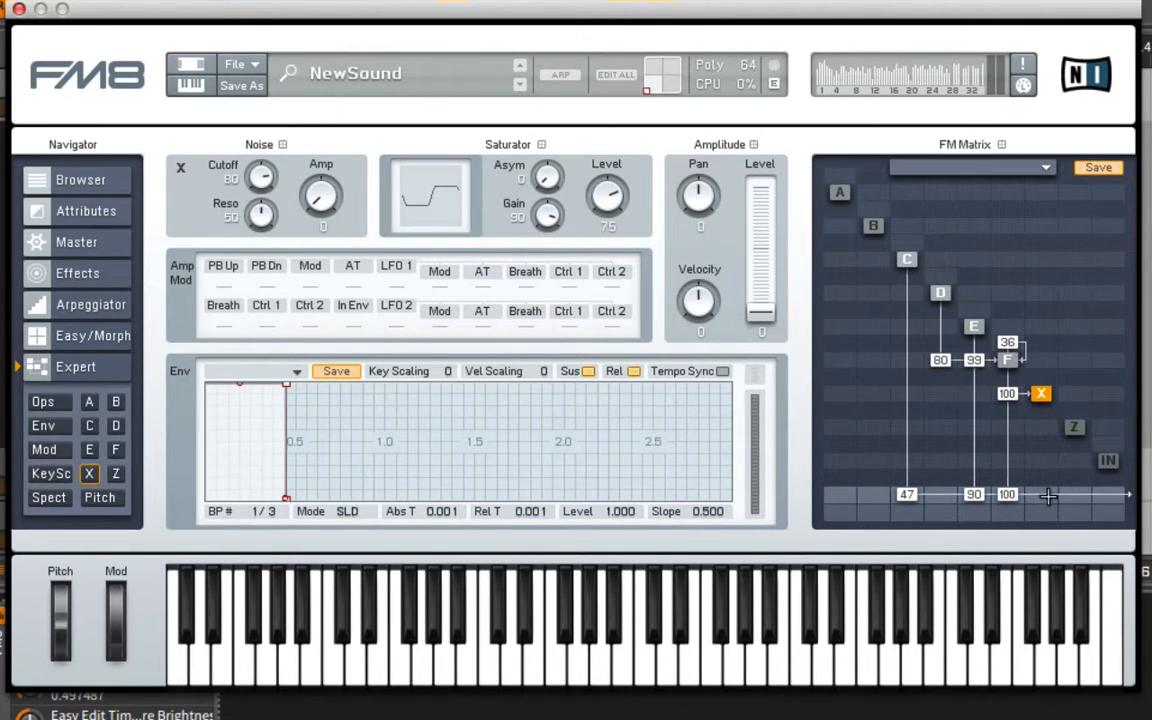
left_click_drag(1048, 496, 954, 388)
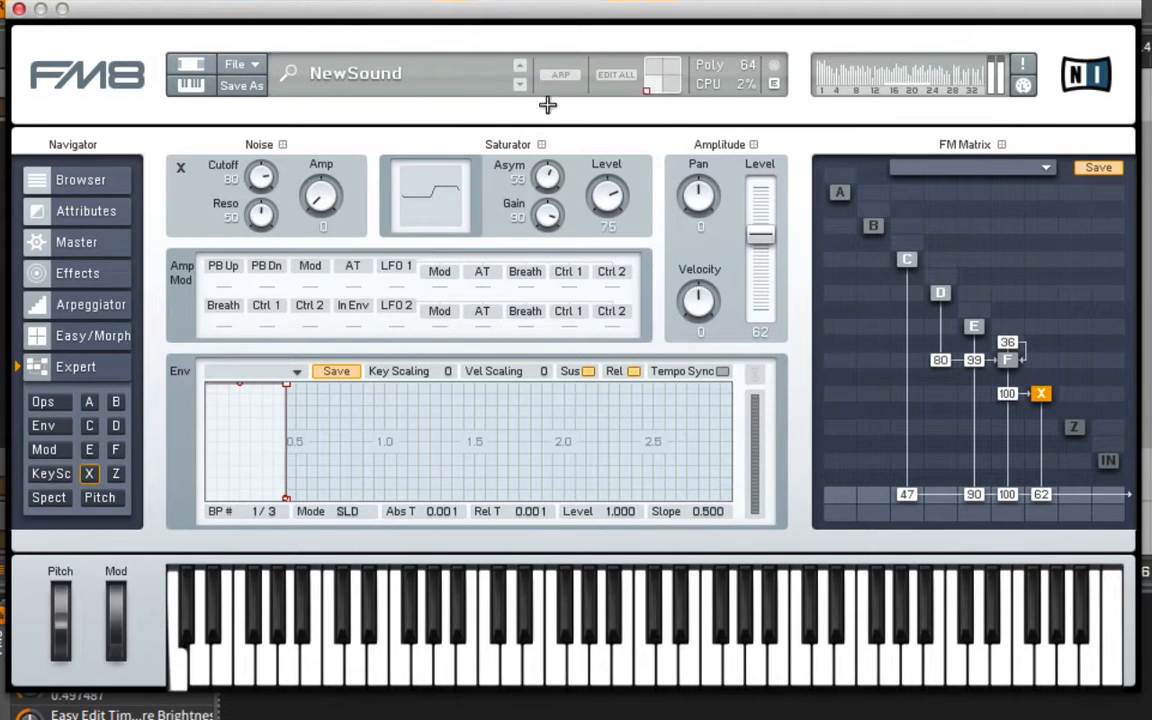
- Set operator X's saturator to asymmetry 0, gain 61 and level 71, and its output level to 31
left_click_drag(547, 104, 546, 212)
mouse_move(609, 193)
left_mouse_down()
mouse_move(631, 123)
mouse_move(626, 208)
left_mouse_up()
mouse_move(757, 290)
left_mouse_down()
mouse_move(760, 266)
mouse_move(763, 281)
left_mouse_up()
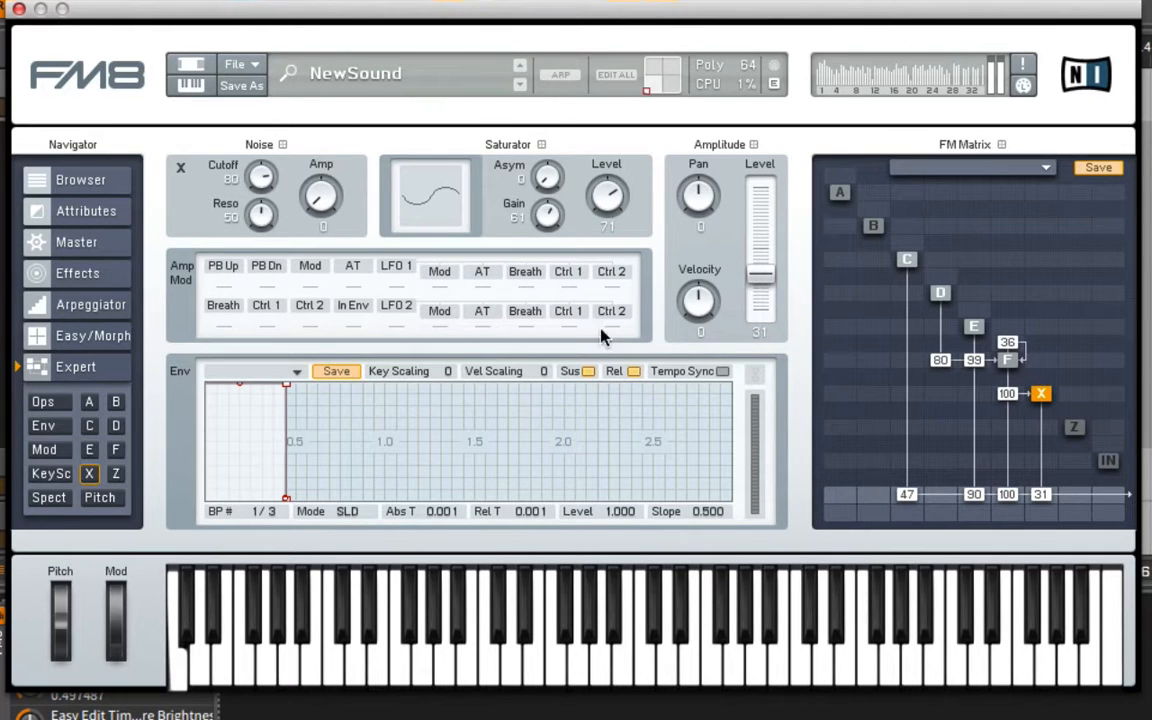
- Shape operator X's envelope to rise from zero with slope 0.350 to full level at about 0.803 and decay to level 0.531
left_click_drag(215, 435, 462, 392)
left_click_drag(209, 385, 482, 388)
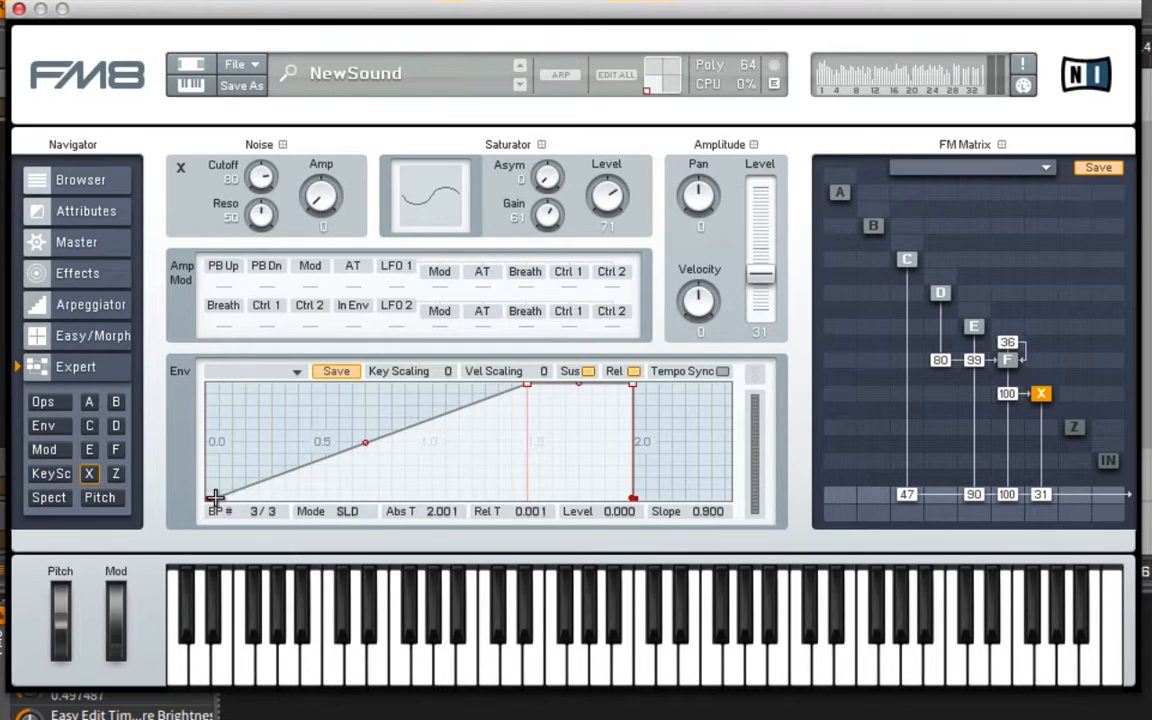
left_click_drag(370, 447, 373, 466)
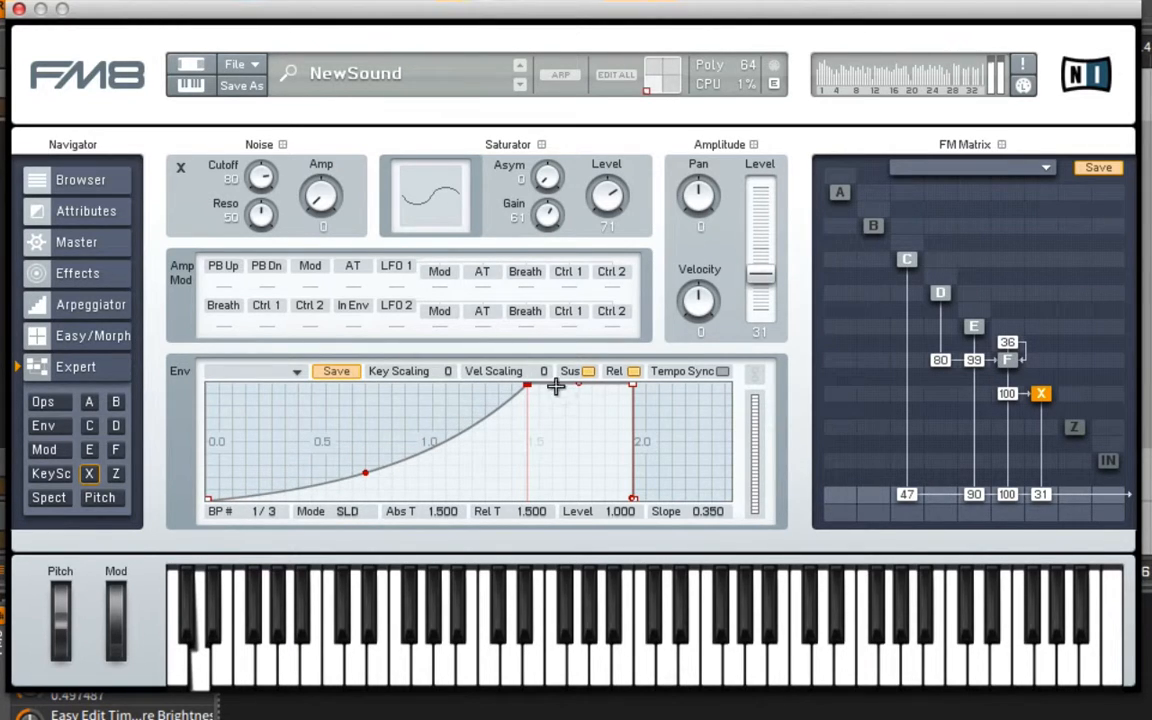
left_click_drag(531, 386, 437, 334)
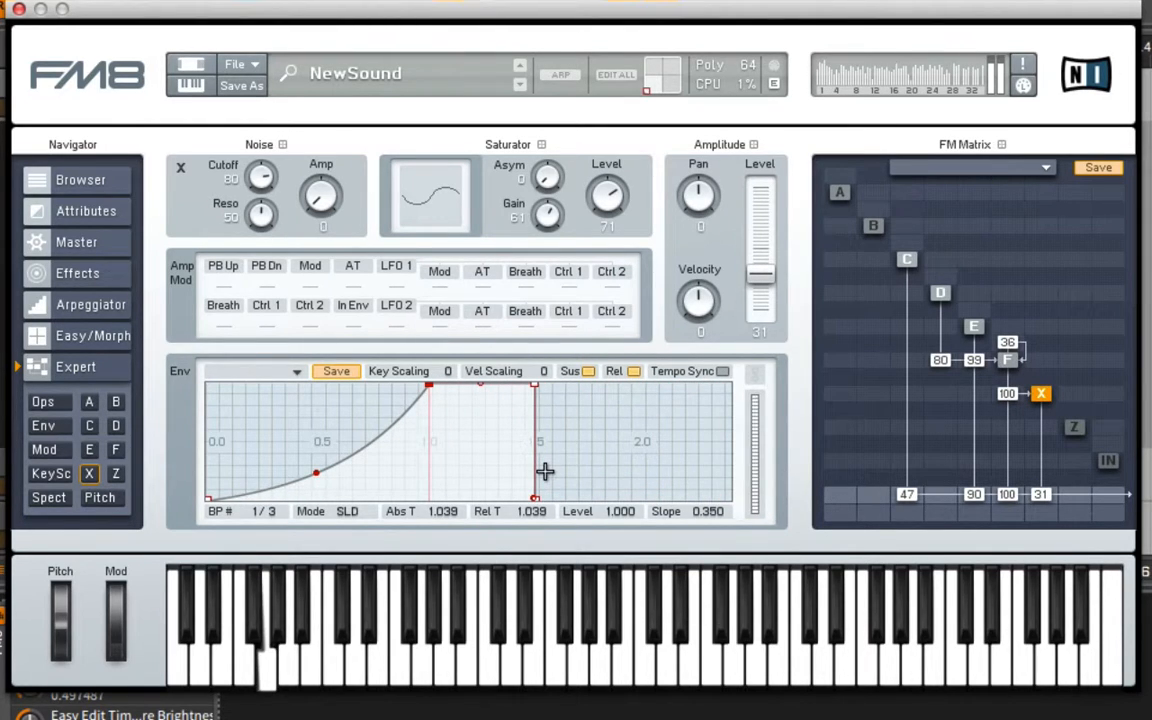
left_click_drag(535, 386, 526, 438)
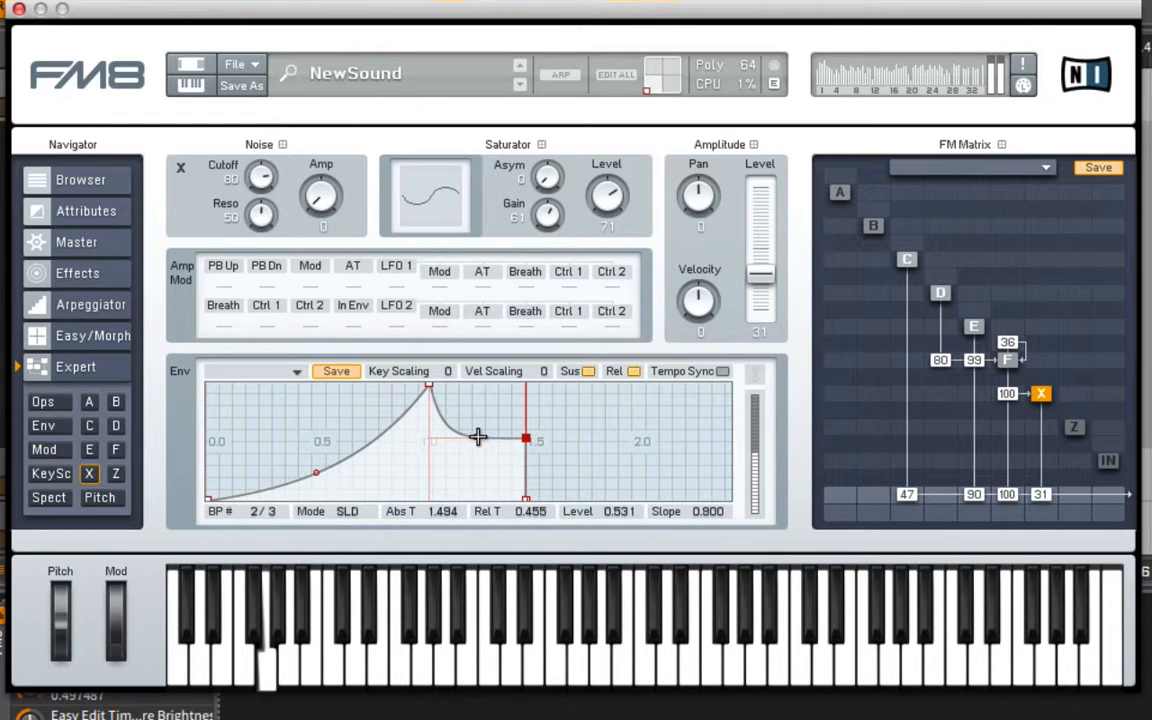
left_click(430, 387)
left_click_drag(430, 387, 378, 362)
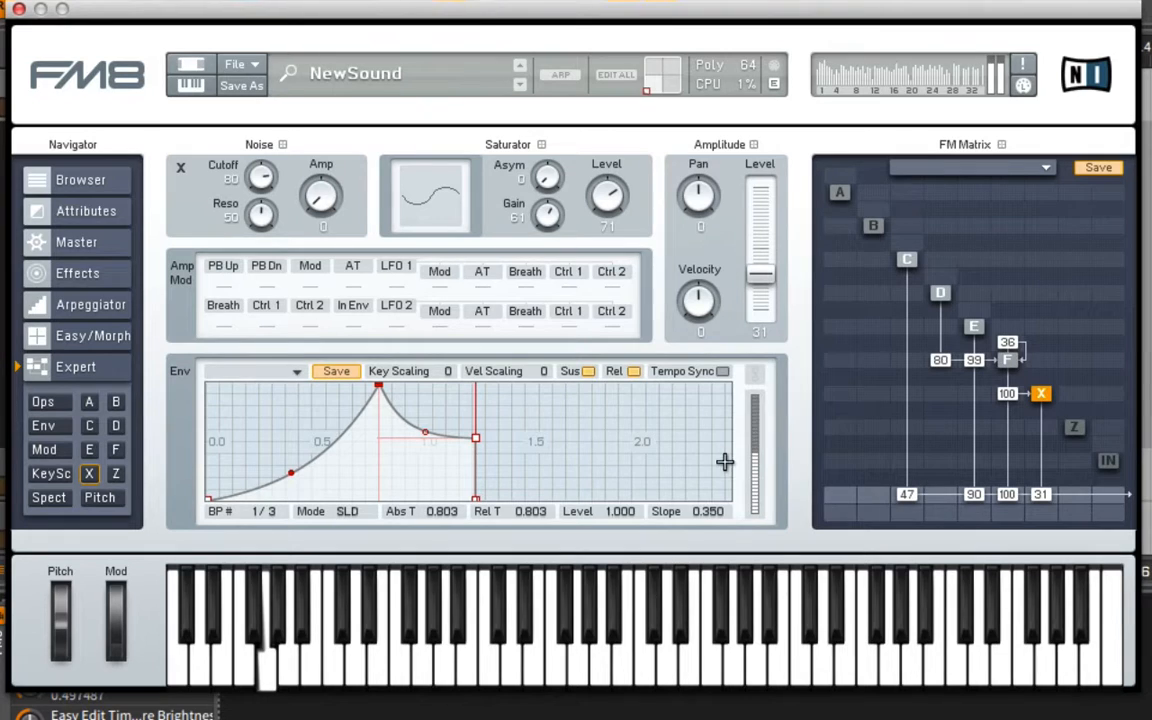
- Raise operator X's output level to 71
left_click_drag(1040, 493, 1038, 473)
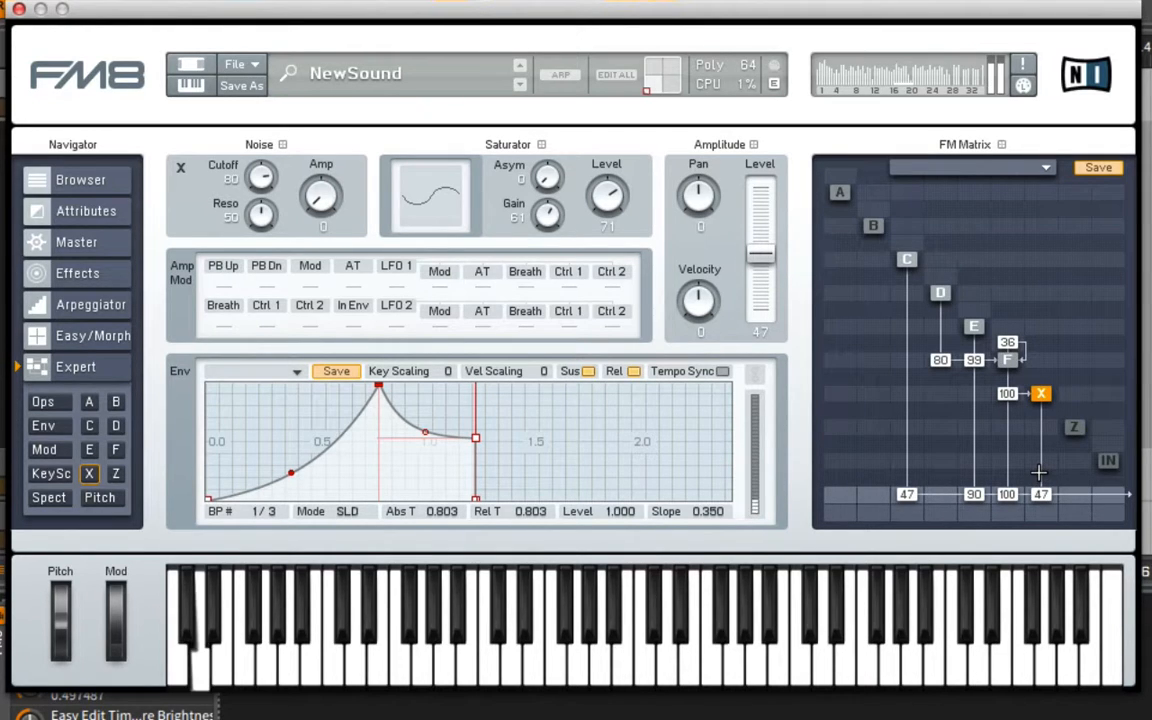
left_click_drag(1043, 494, 1062, 467)
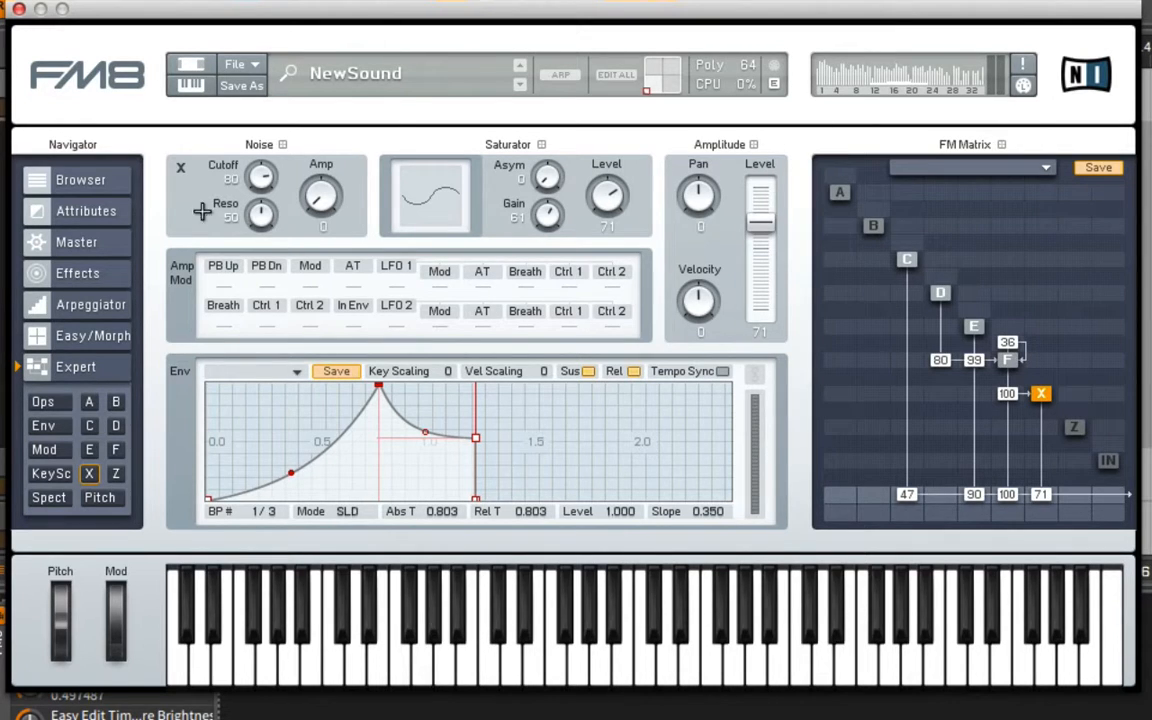
- Add the Talk Wah effect with mouth 100 and Bright off, and set the overall effects amount to 53
left_click(80, 273)
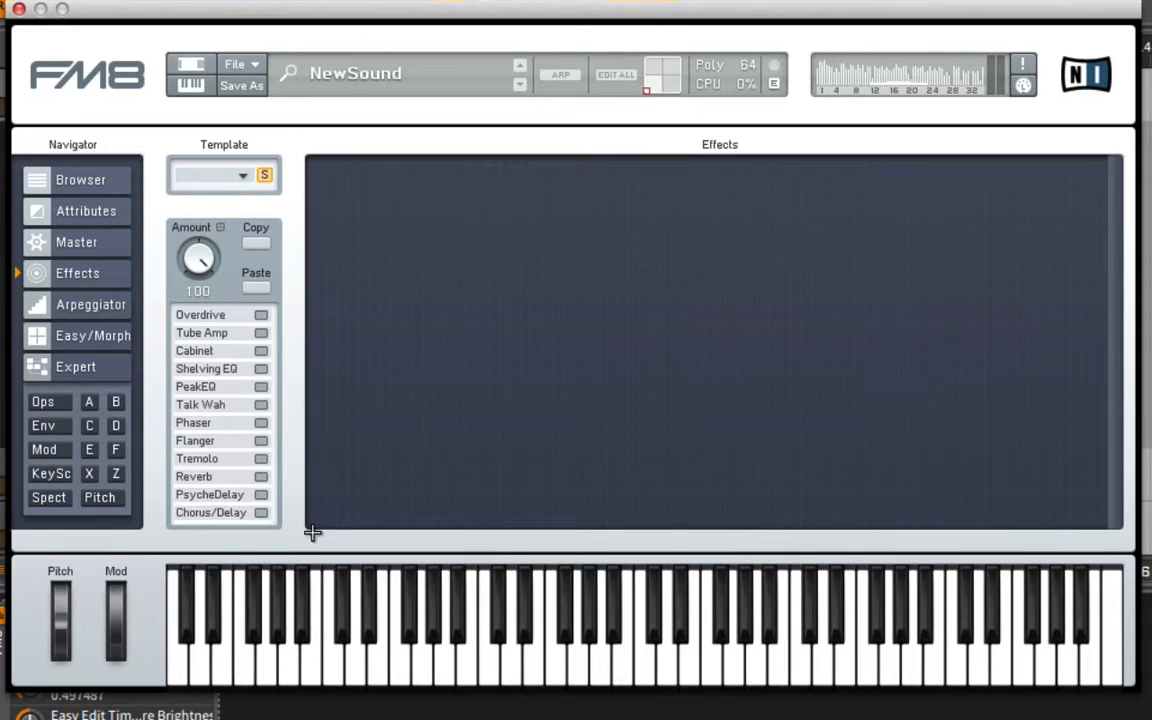
left_click(262, 406)
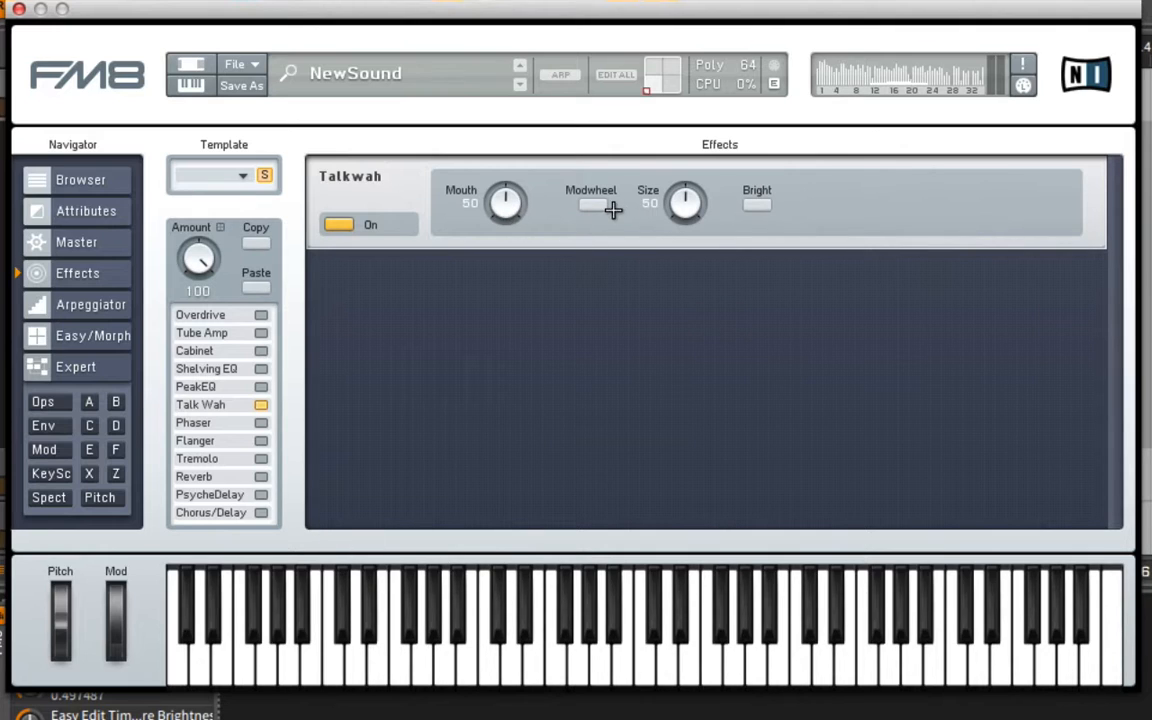
left_click(760, 206)
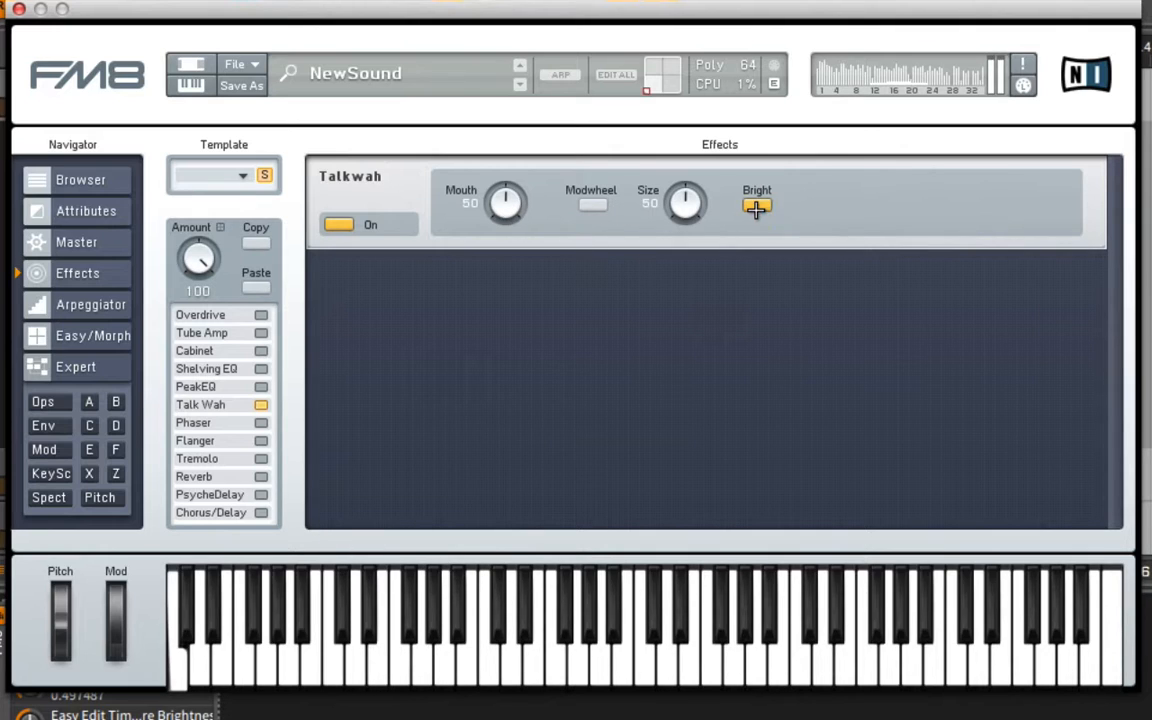
left_click_drag(505, 200, 386, 170)
left_click(782, 197)
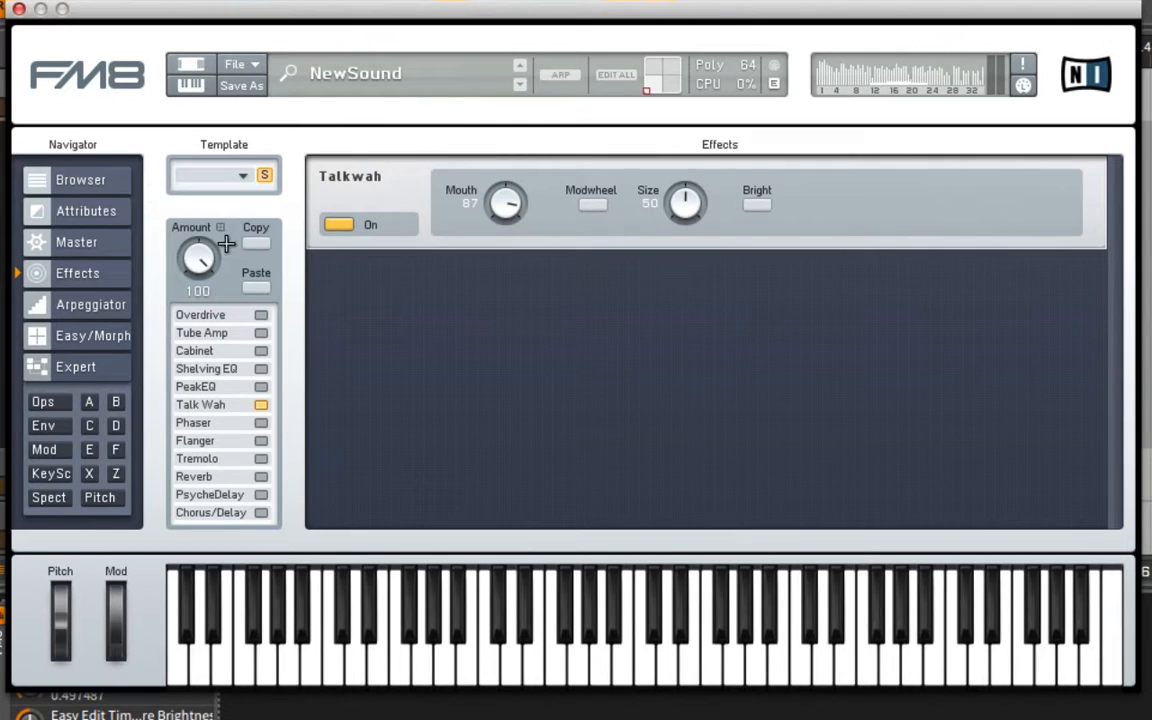
left_click_drag(203, 252, 195, 312)
left_click_drag(505, 203, 507, 170)
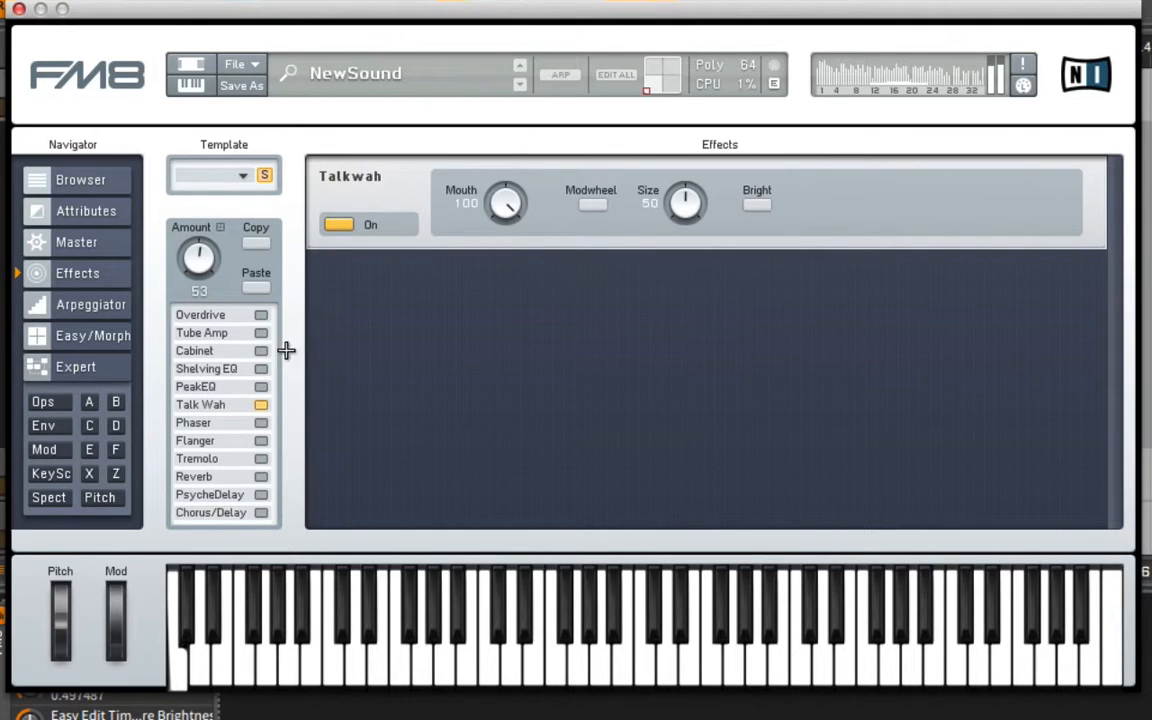
- Add a Shelving EQ with boosted highs and volume 48, and set the overall effects amount to 47
left_click(260, 368)
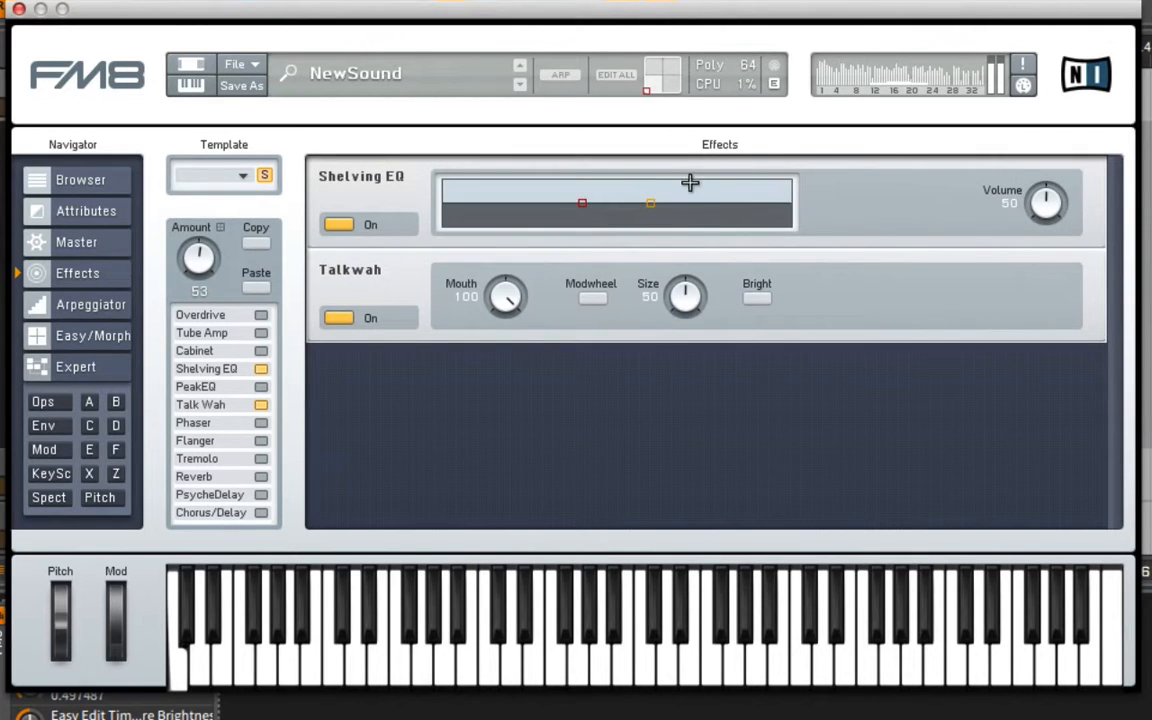
left_click_drag(650, 203, 727, 184)
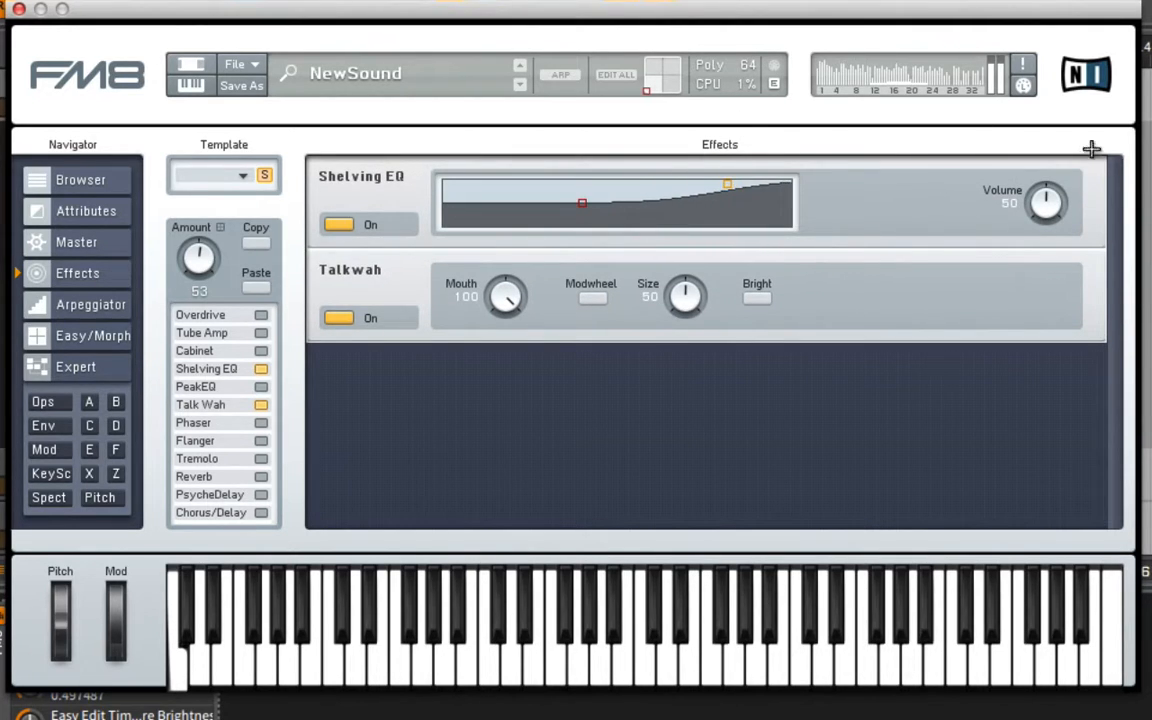
mouse_move(1059, 180)
left_mouse_down()
mouse_move(1062, 159)
mouse_move(1054, 194)
left_mouse_up()
mouse_move(200, 254)
left_mouse_down()
mouse_move(188, 200)
mouse_move(184, 240)
left_mouse_up()
- Try the Tube Amp, replace it with the Cabinet effect, and set size 37, air 84, bass 38 and treble 48
left_click(260, 333)
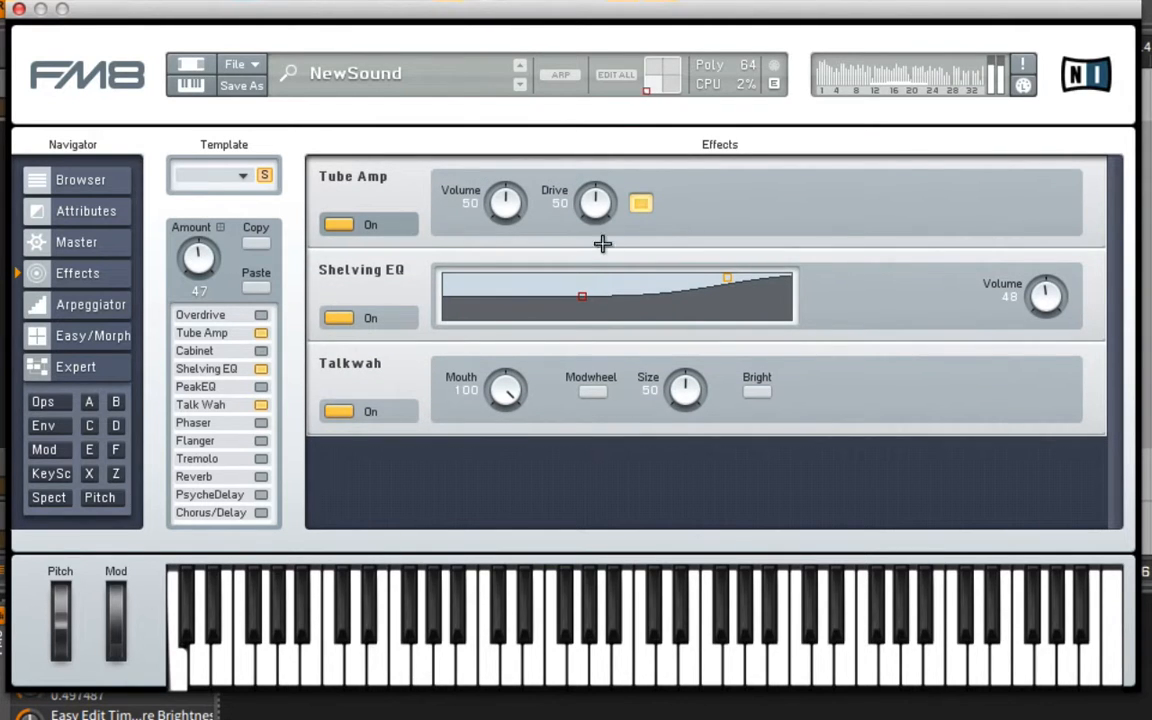
left_click(260, 333)
left_click(262, 350)
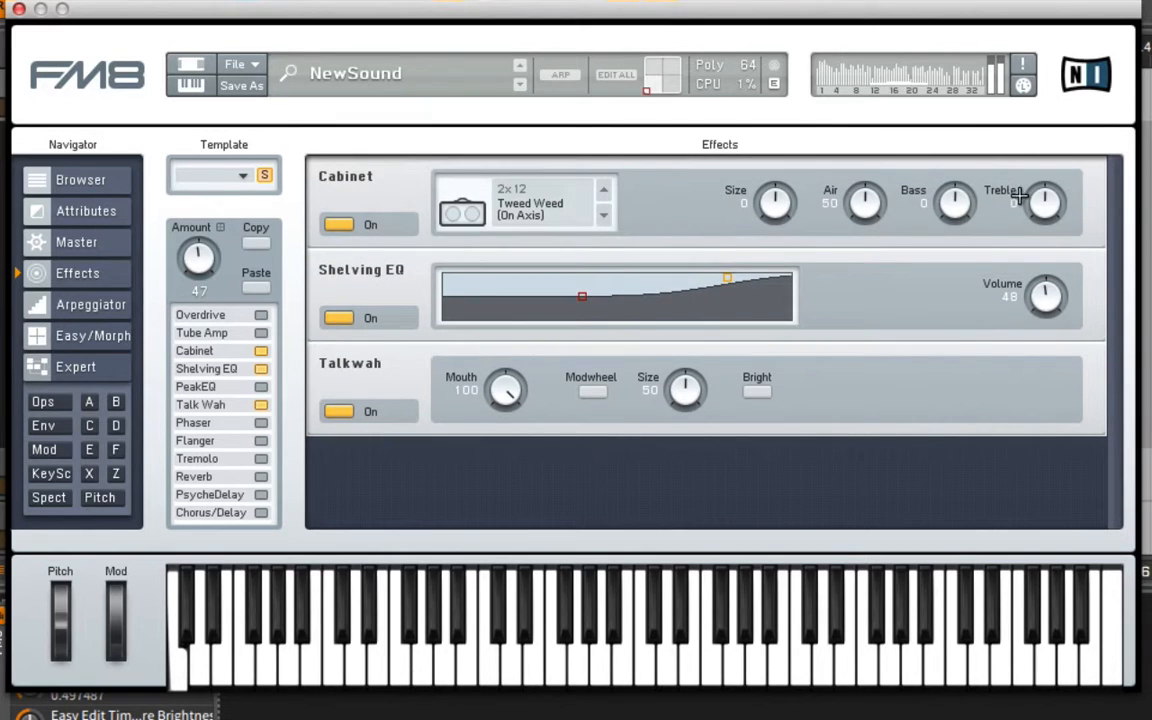
left_click_drag(1054, 194, 1065, 81)
left_click_drag(784, 201, 805, 147)
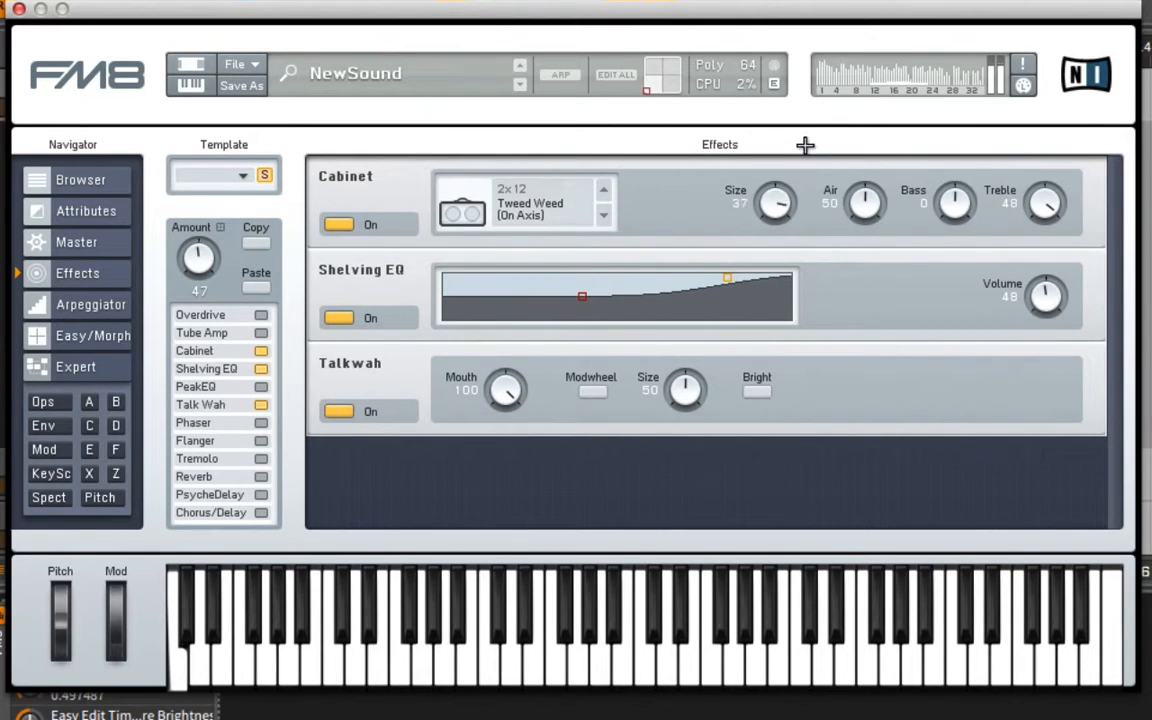
left_click_drag(874, 206, 977, 149)
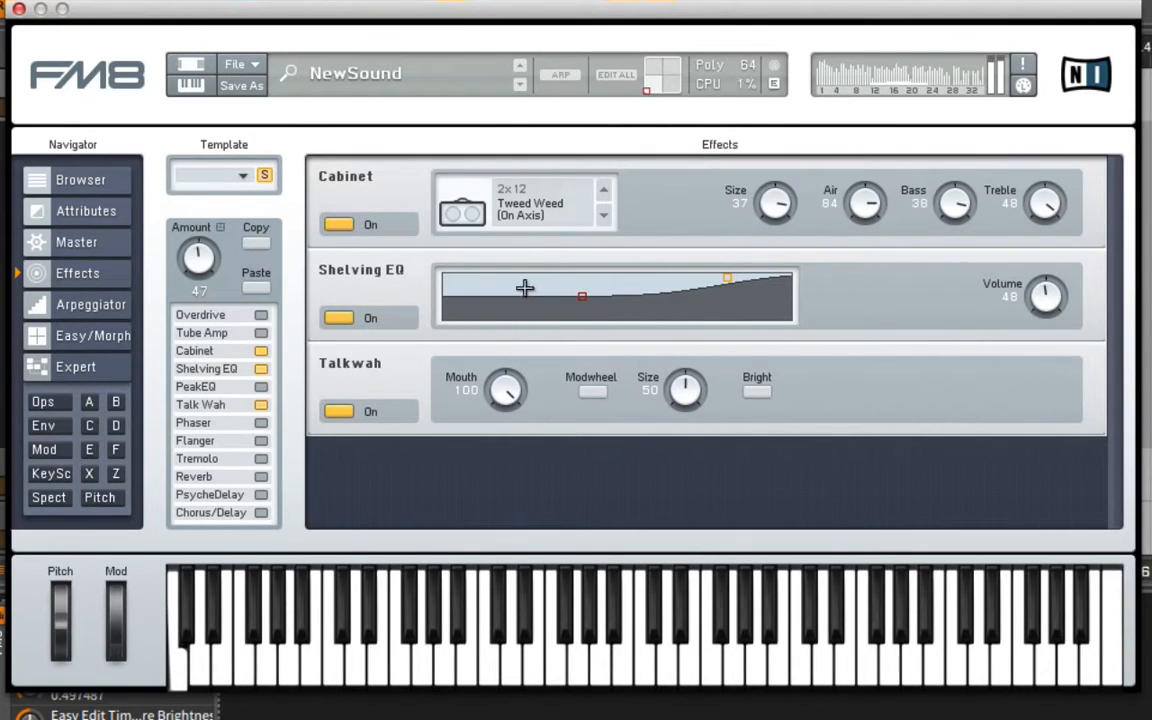
- Boost the lows in the Shelving EQ and set its volume to 19
left_click_drag(583, 293, 518, 282)
left_click_drag(1048, 300, 1044, 339)
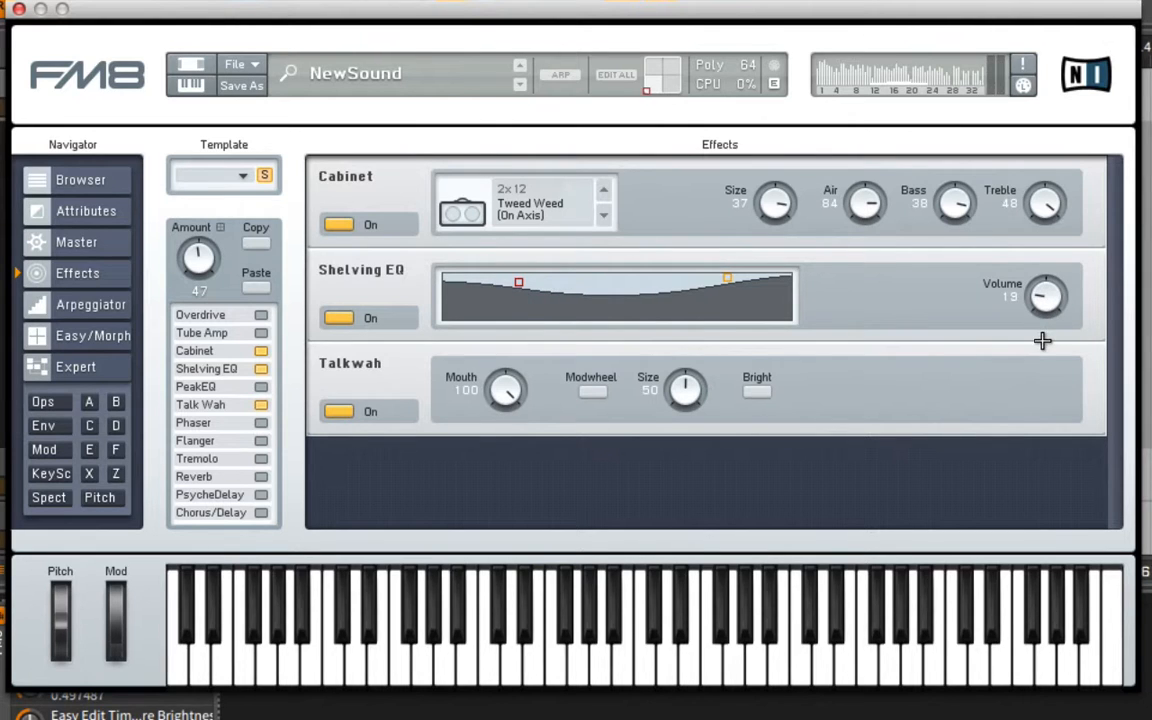
left_click_drag(512, 396, 536, 412)
- Review the Master settings and the overview of all operators
left_click(82, 244)
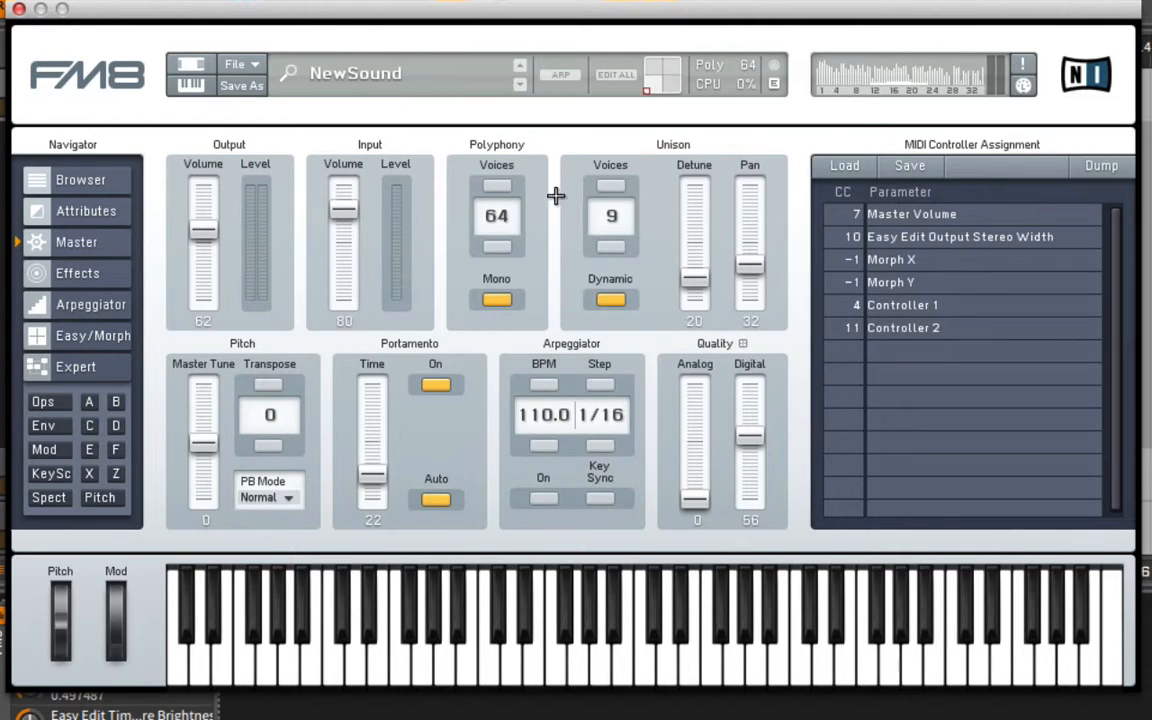
left_click(40, 401)
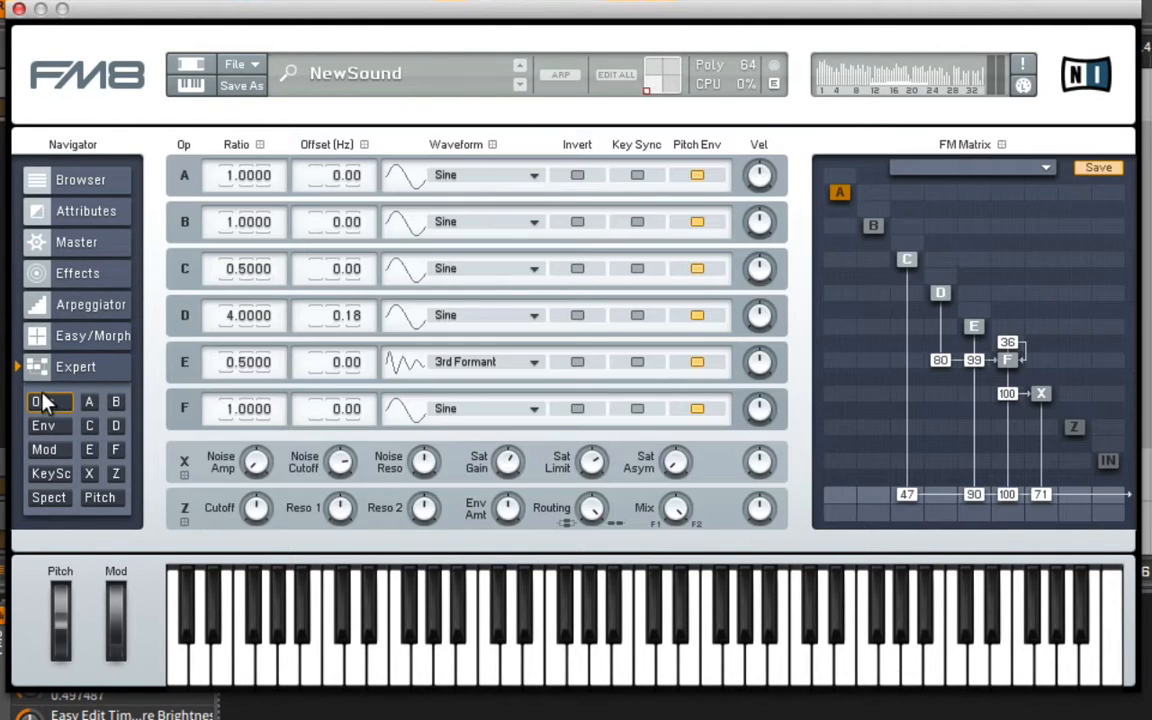